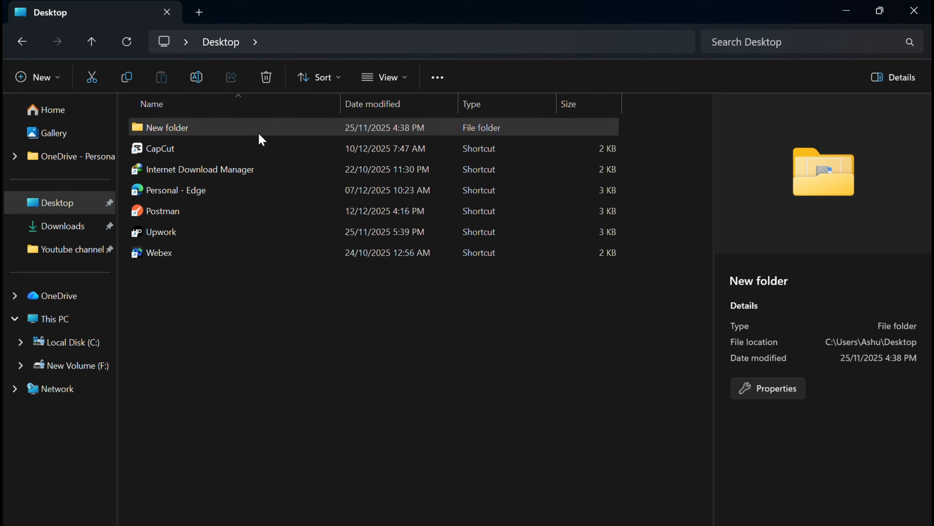
right_click(259, 134)
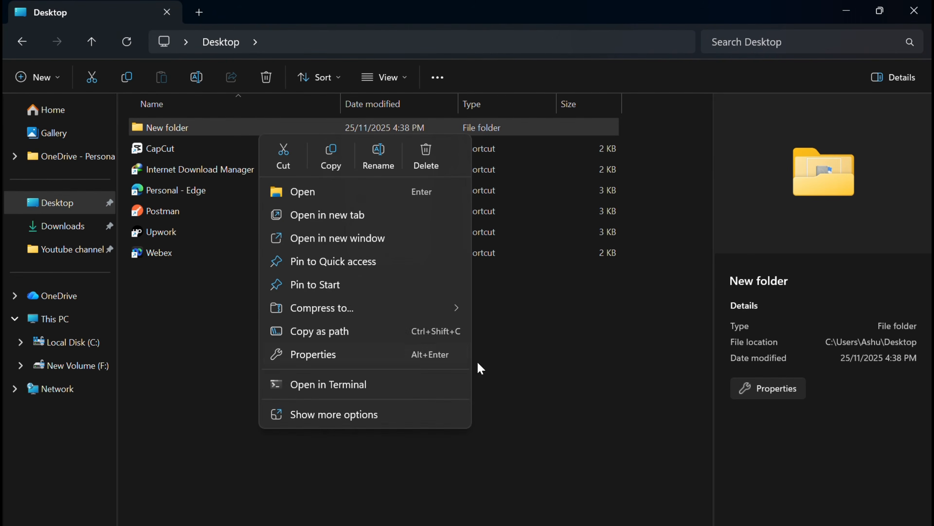
left_click(346, 422)
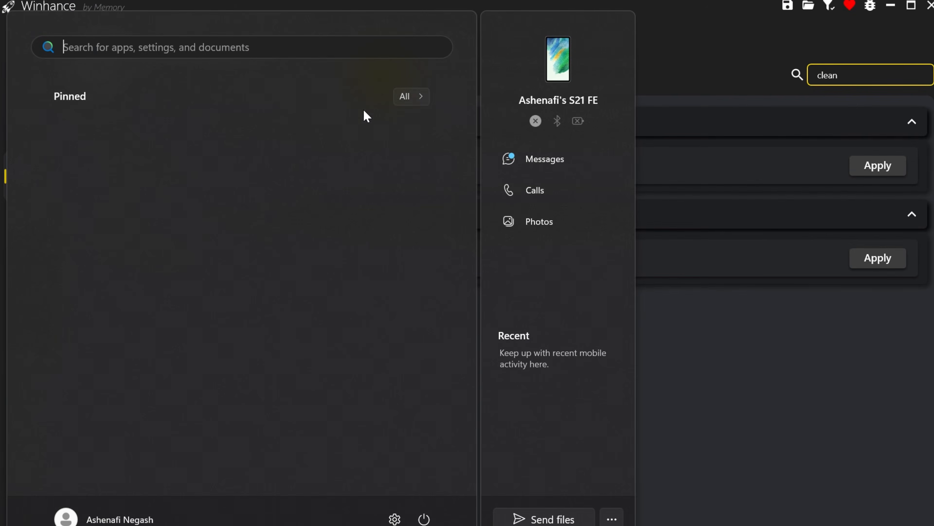
left_click(411, 96)
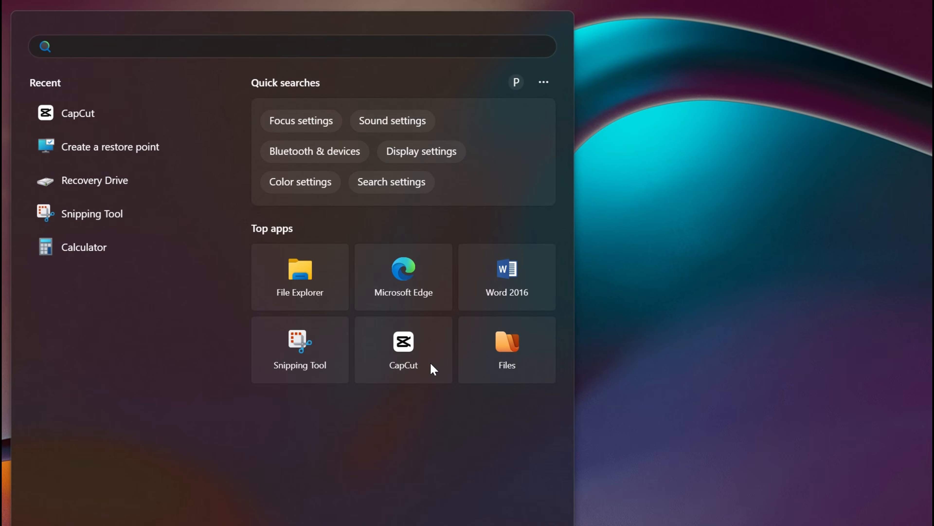
type("oracle")
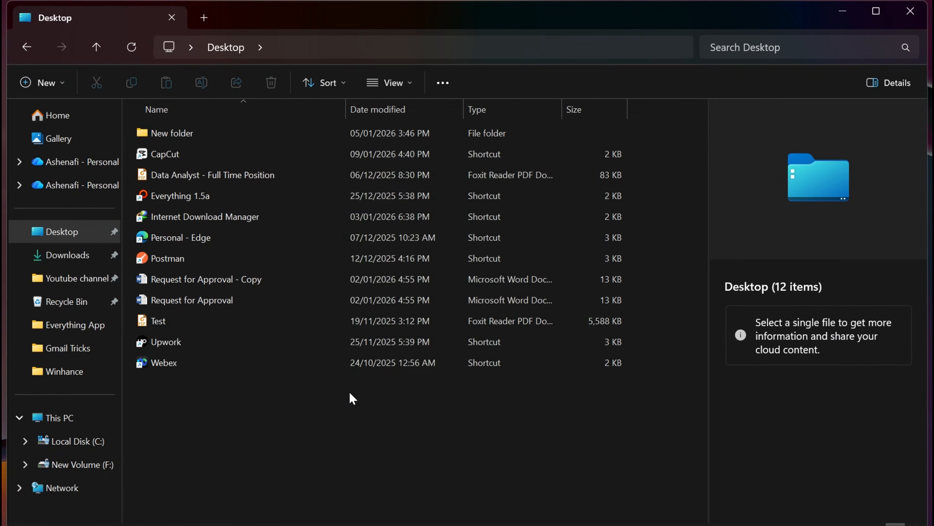
right_click(350, 392)
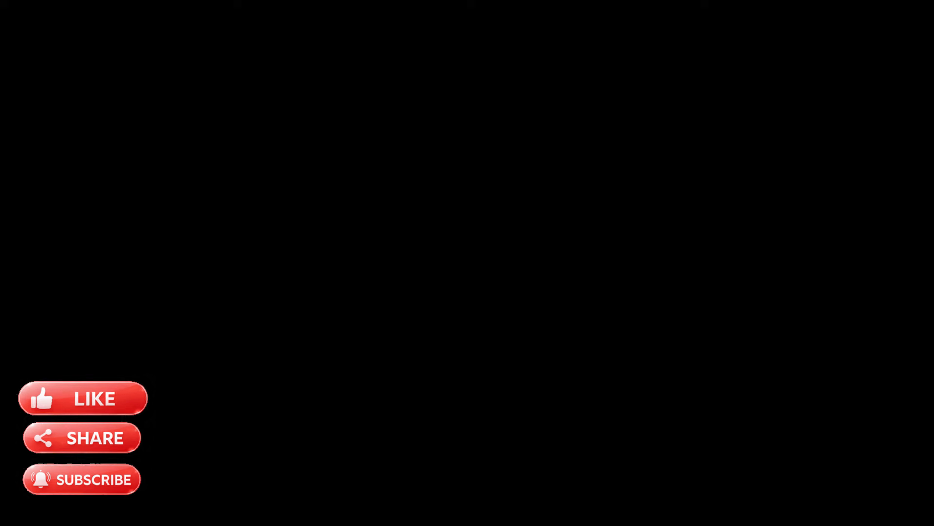
double_click(232, 195)
right_click(232, 195)
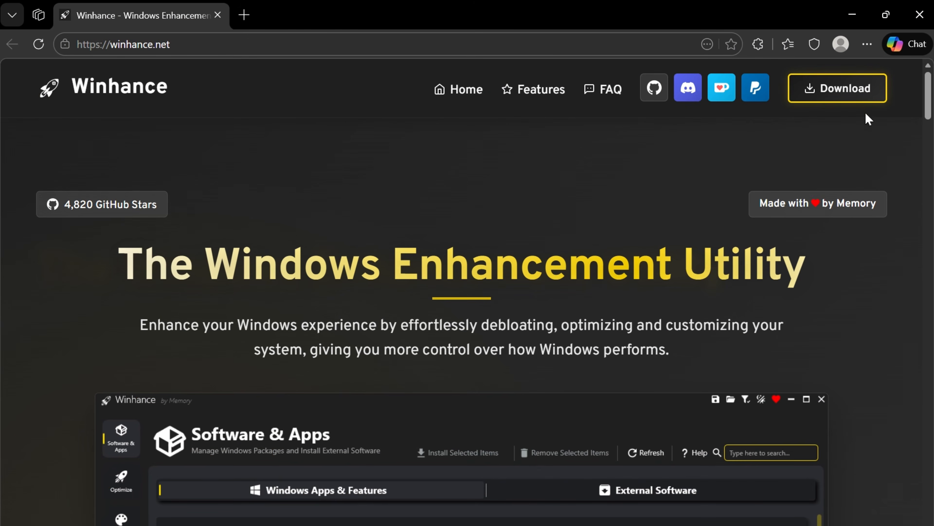
Look through the key features on winhance.net and download the Winhance installer.
scroll(467, 320, "down", 10)
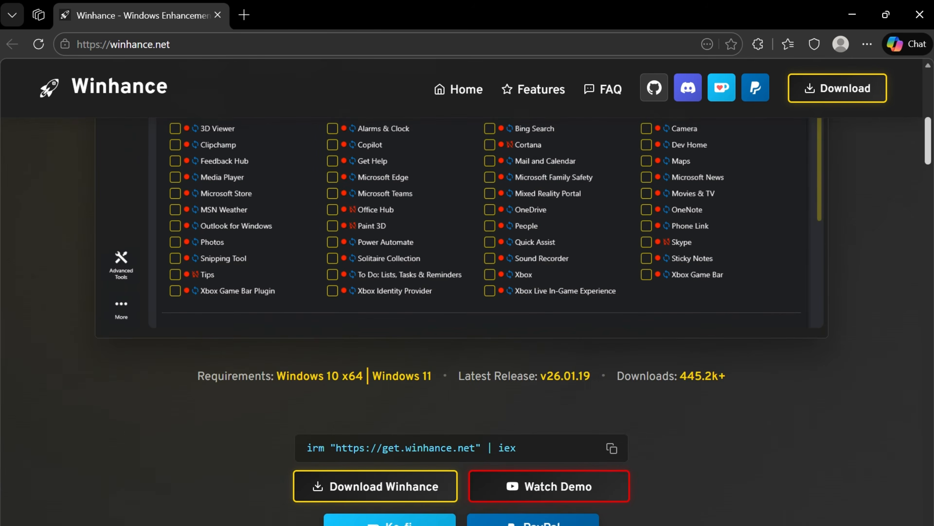
scroll(467, 320, "down", 10)
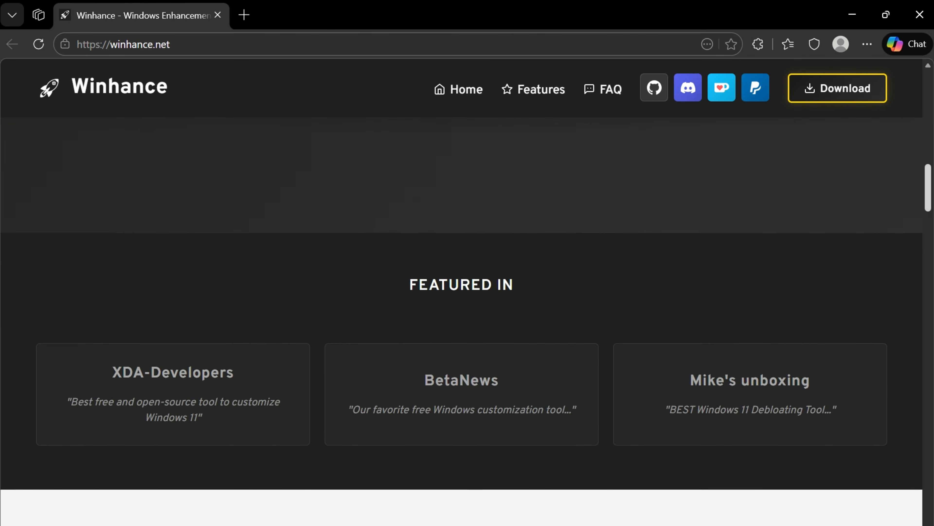
scroll(467, 320, "down", 5)
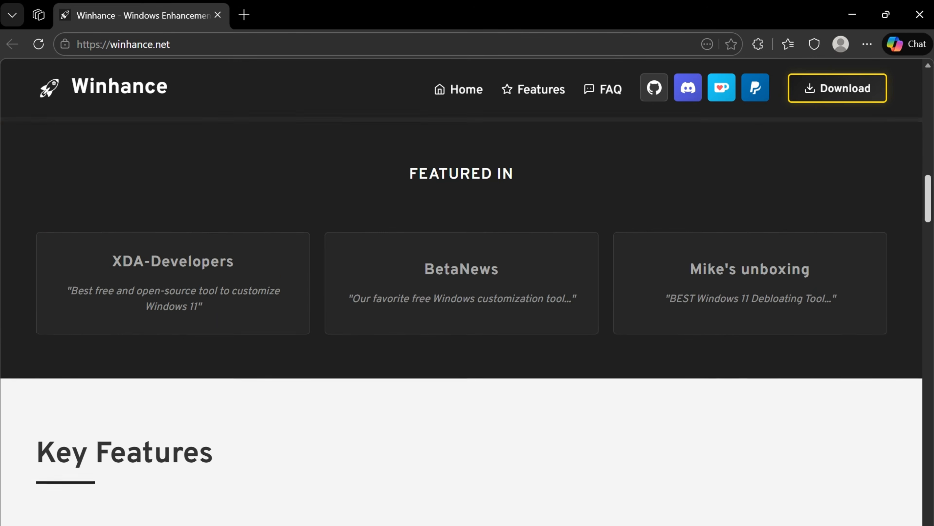
scroll(467, 320, "down", 3)
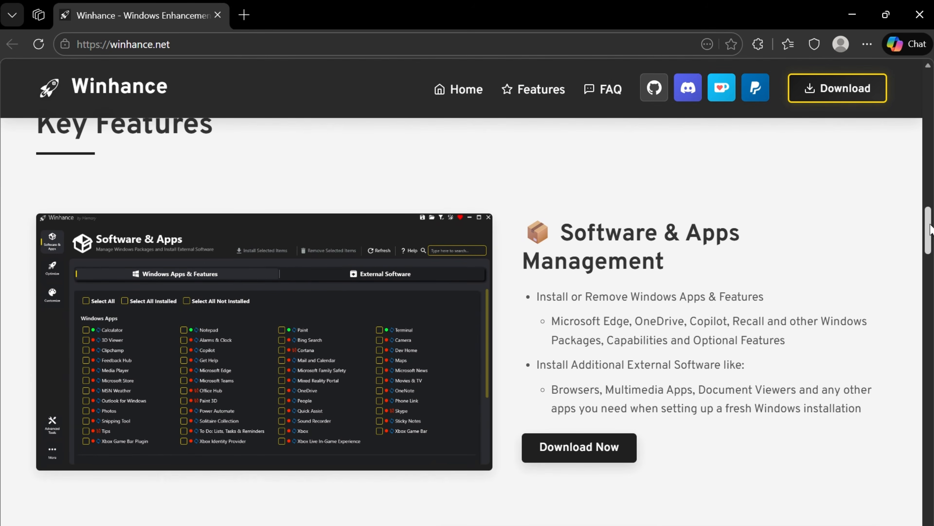
left_click_drag(931, 229, 932, 471)
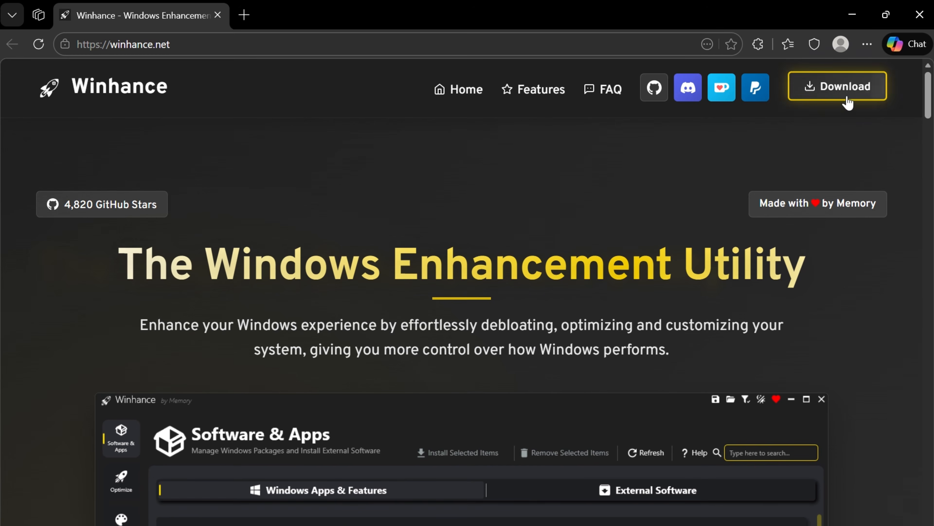
left_click(847, 98)
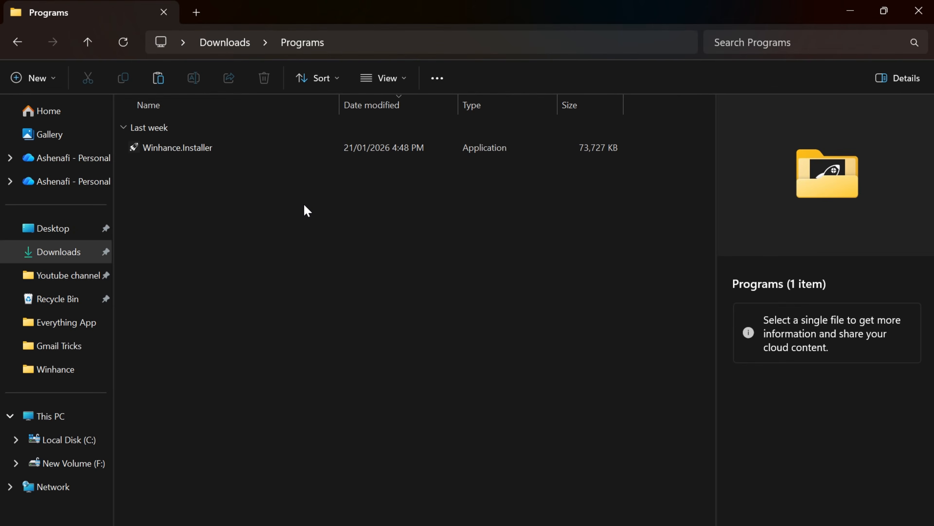
Run Winhance.Installer as administrator, allow it to make changes, and choose installation for all users.
right_click(247, 146)
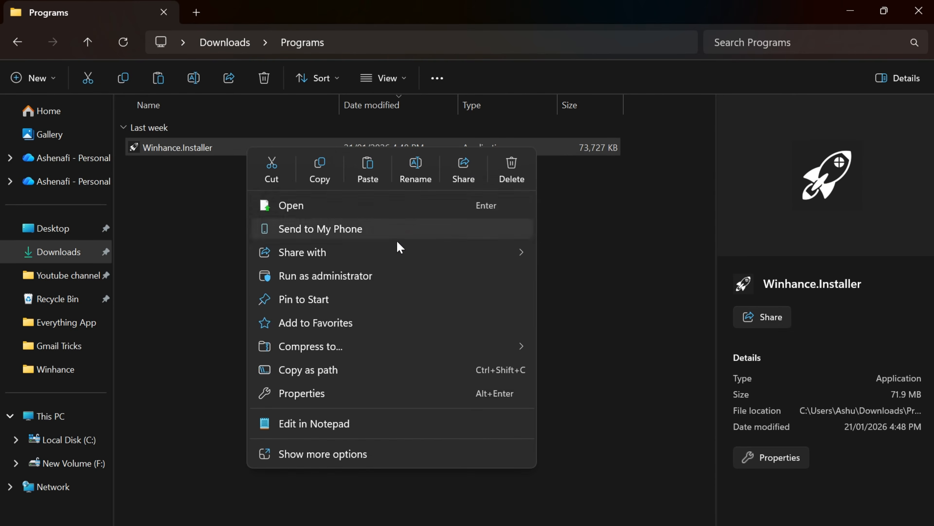
left_click(355, 273)
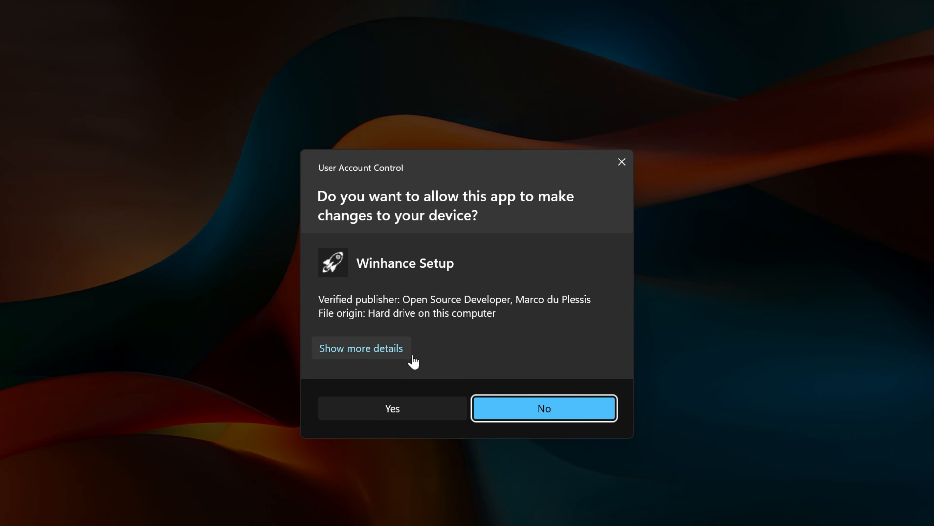
left_click(419, 410)
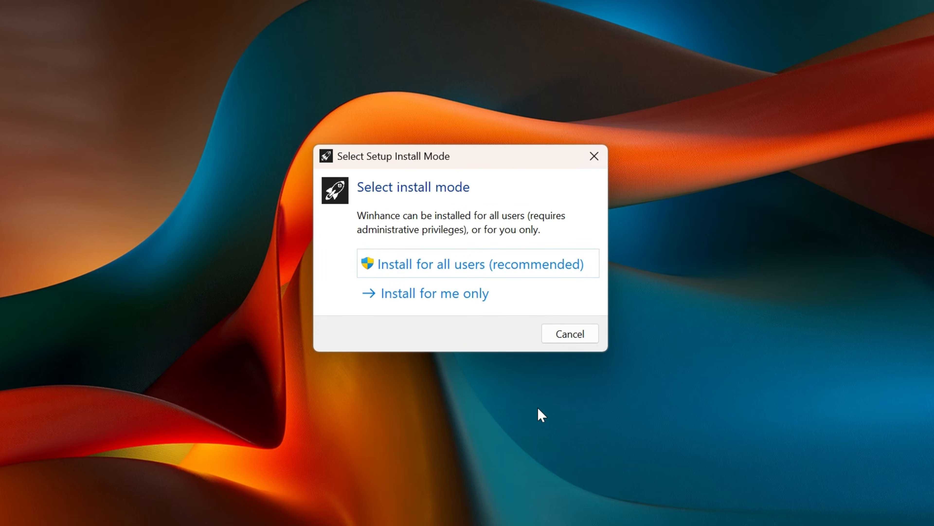
left_click(485, 269)
Accept the Winhance license agreement and keep C:\Program Files\Winhance as the destination folder.
left_click(345, 379)
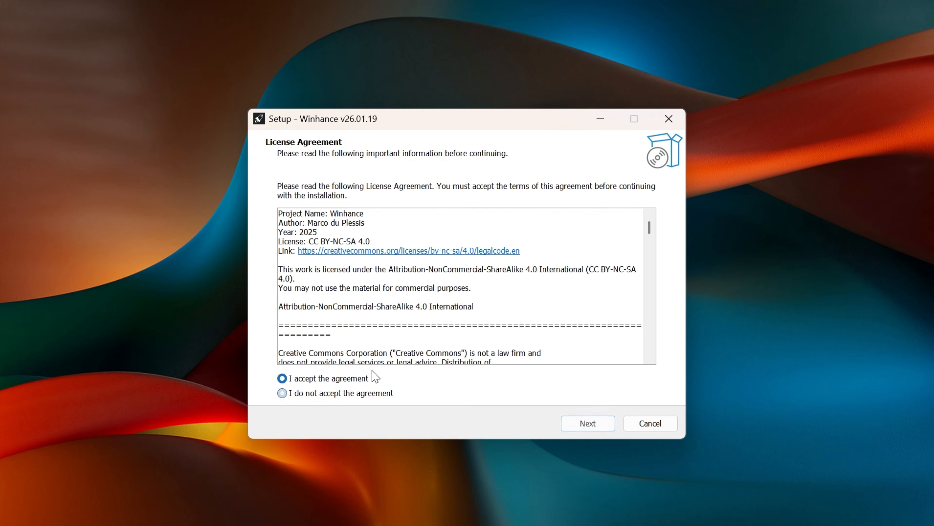
left_click(599, 427)
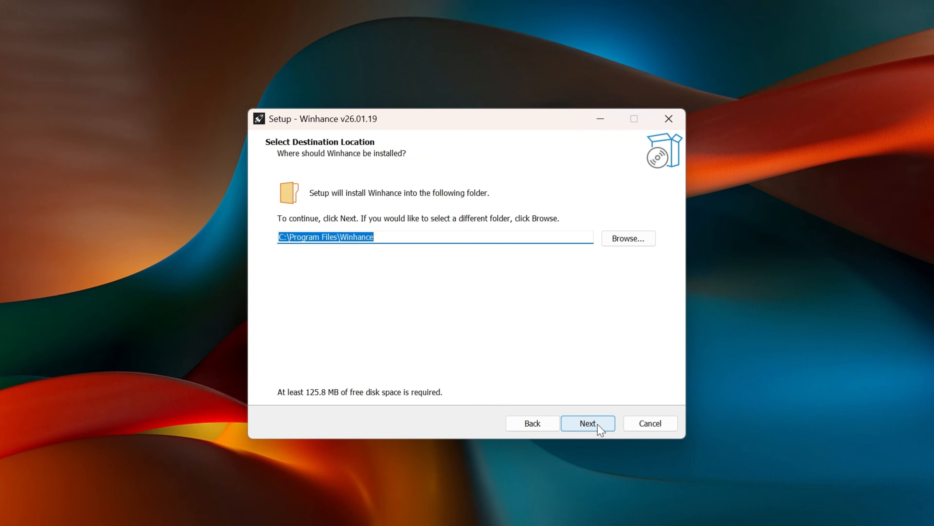
left_click(599, 428)
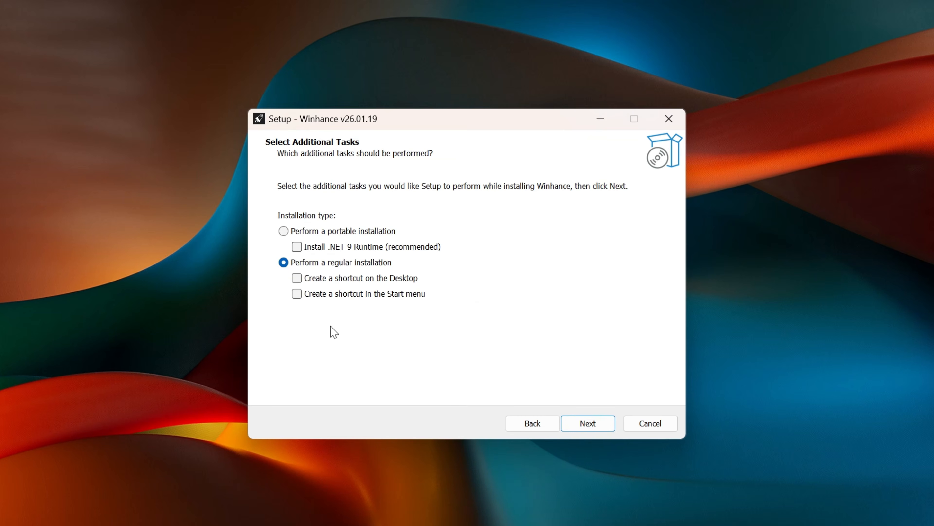
Perform a regular Winhance installation with a desktop shortcut and finish the setup with Launch Winhance enabled.
left_click(329, 281)
left_click(586, 423)
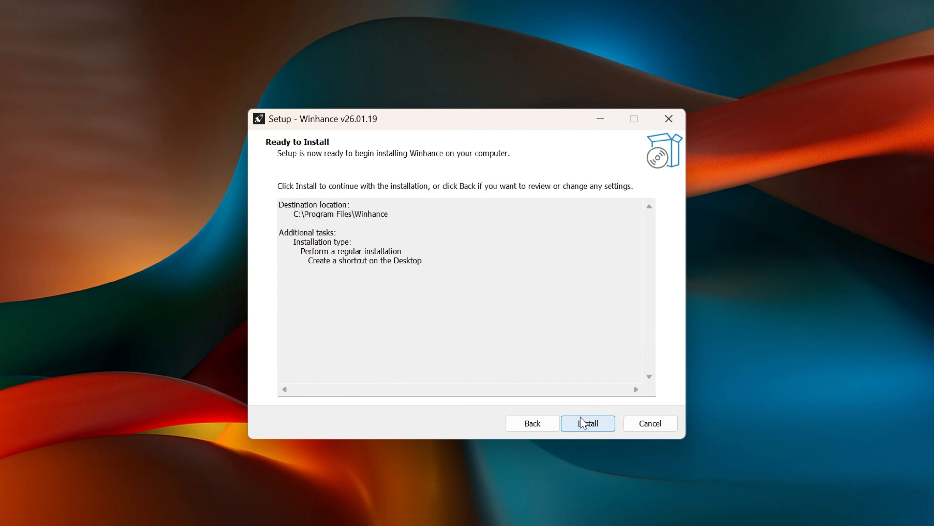
left_click(586, 424)
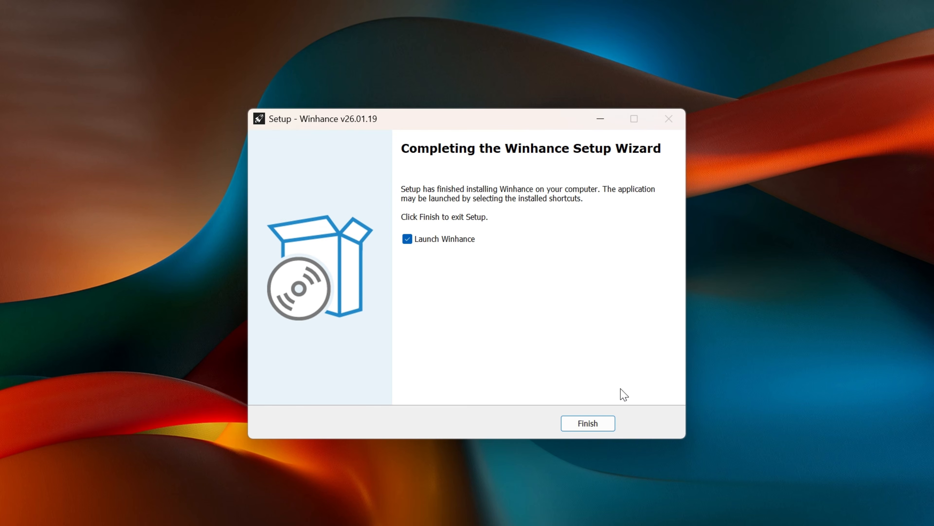
left_click(587, 425)
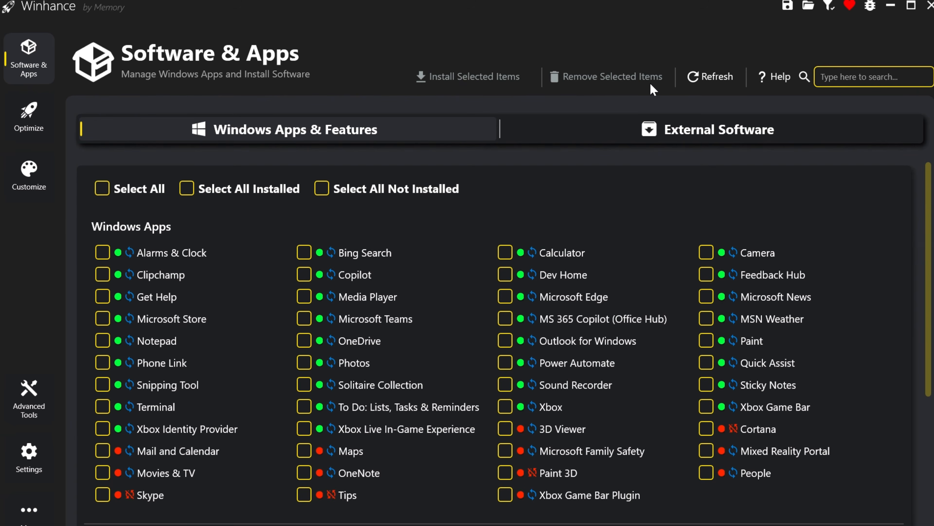
Select Clipchamp, Get Help, Feedback Hub, Xbox, Xbox Game Bar, Xbox Identity Provider and Xbox Live In-Game Experience in the Windows apps list.
left_click(103, 276)
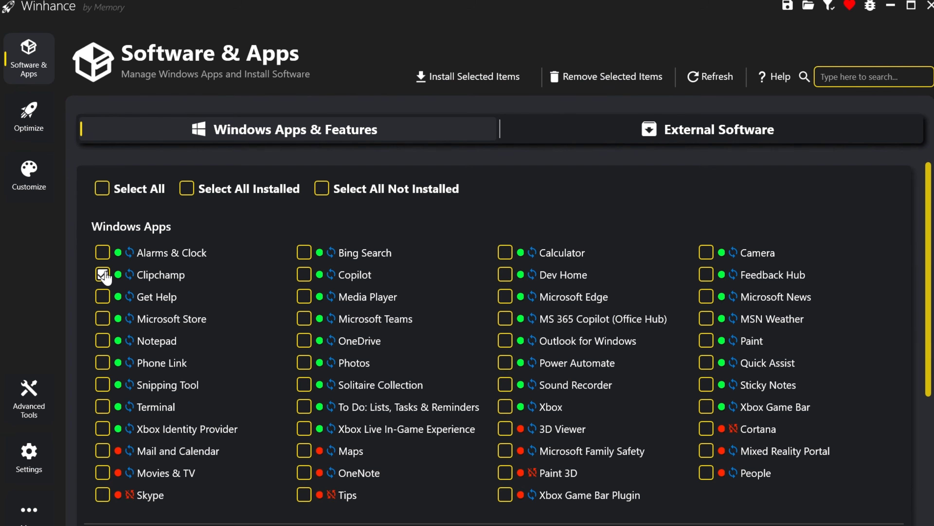
left_click(104, 297)
left_click(302, 431)
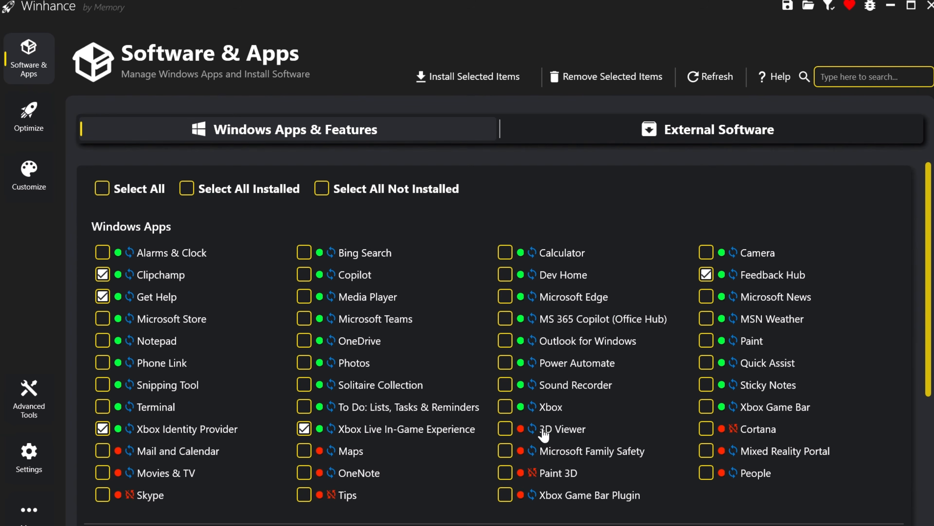
left_click(505, 408)
left_click(706, 408)
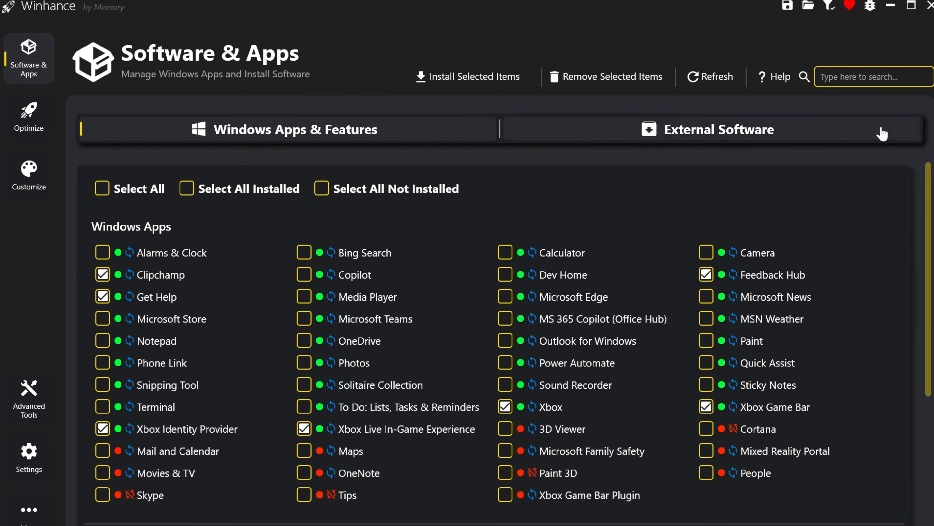
Search the Windows apps for "wea", add MSN Weather to the selection, clear the search, and remove all selected apps.
left_click(865, 83)
type("w")
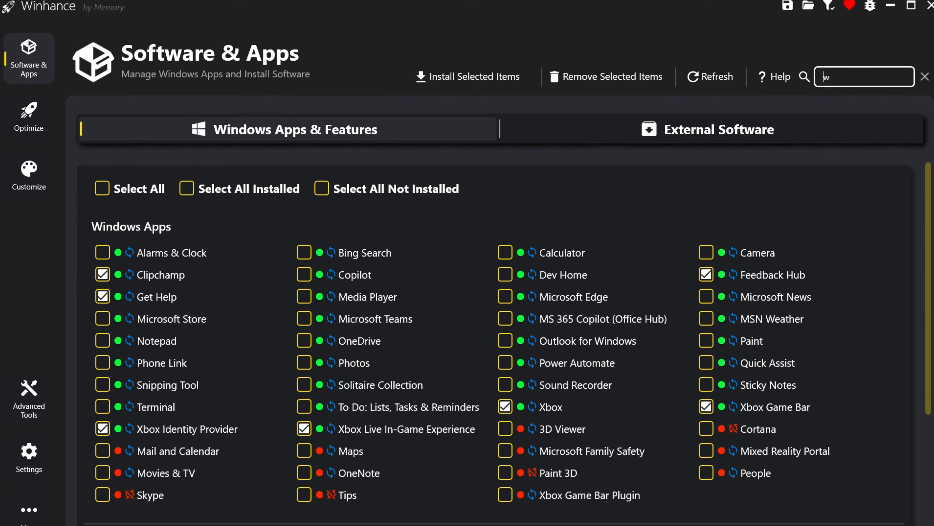
type("ea")
left_click(103, 253)
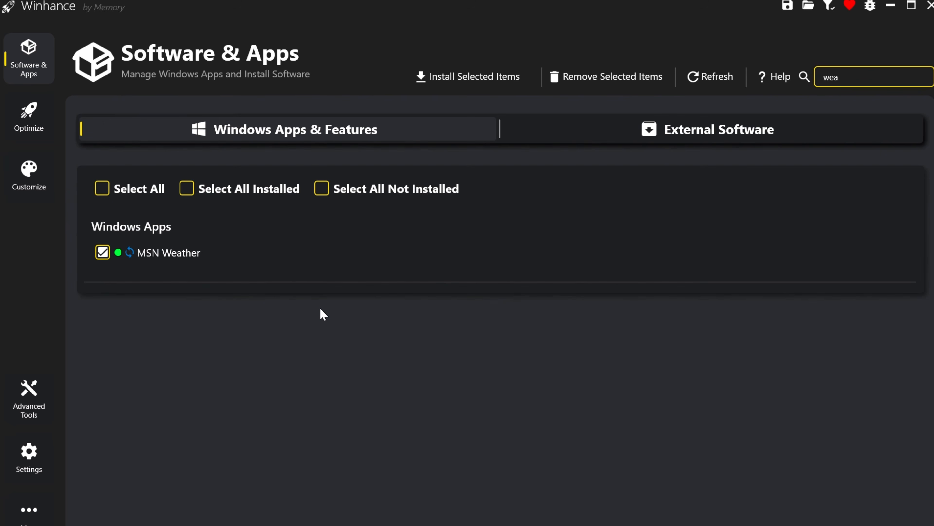
key("BackSpace")
key("BackSpace")
key("BackSpace")
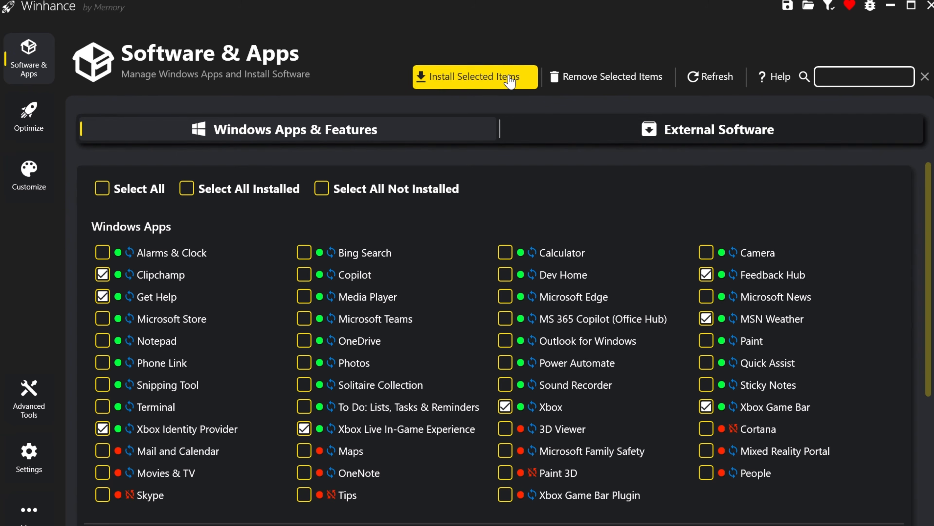
left_click(615, 92)
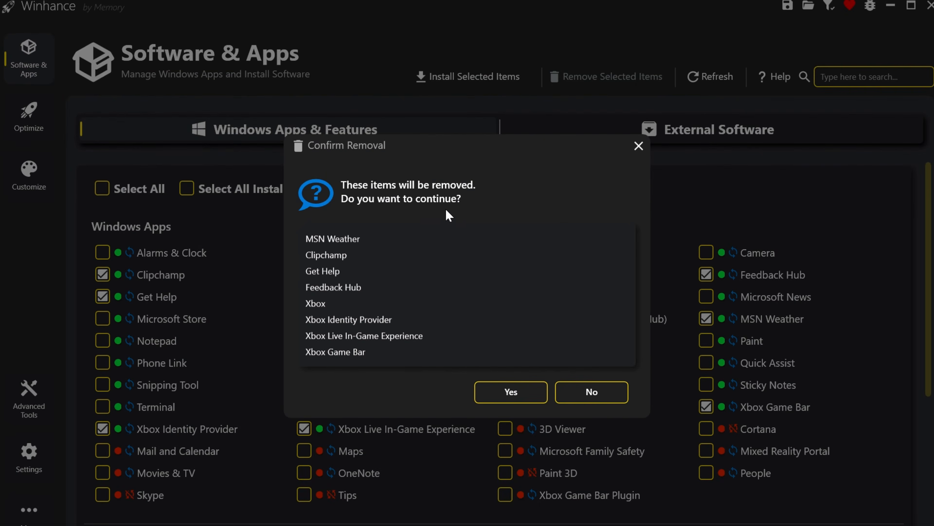
left_click(520, 387)
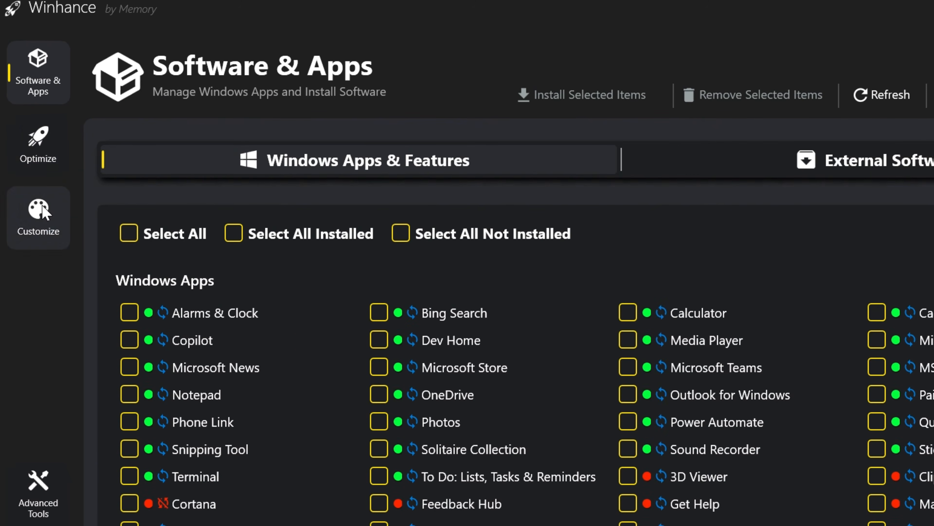
Open the Optimize settings and look through the Privacy & Security options, including the Automatic Maintenance registry details.
left_click(30, 161)
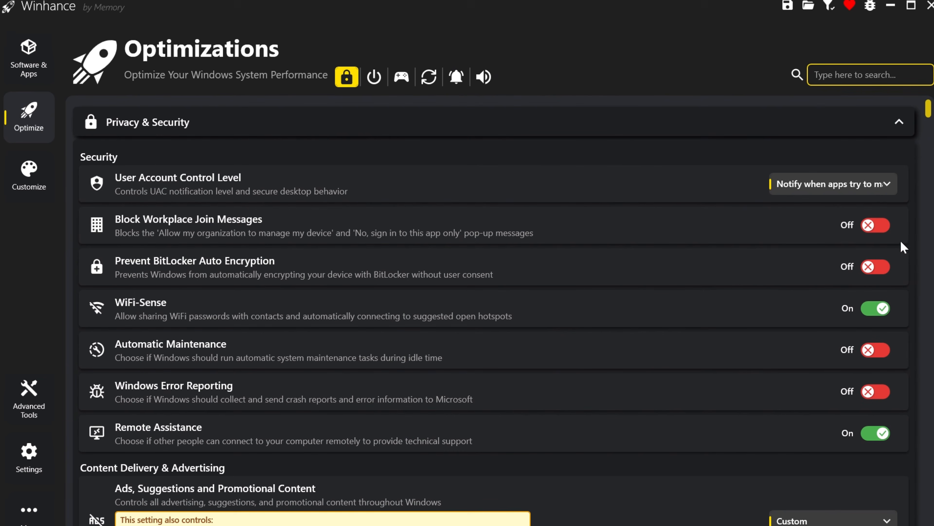
mouse_move(884, 235)
mouse_move(930, 114)
left_mouse_down()
mouse_move(930, 145)
mouse_move(930, 110)
left_mouse_up()
mouse_move(886, 352)
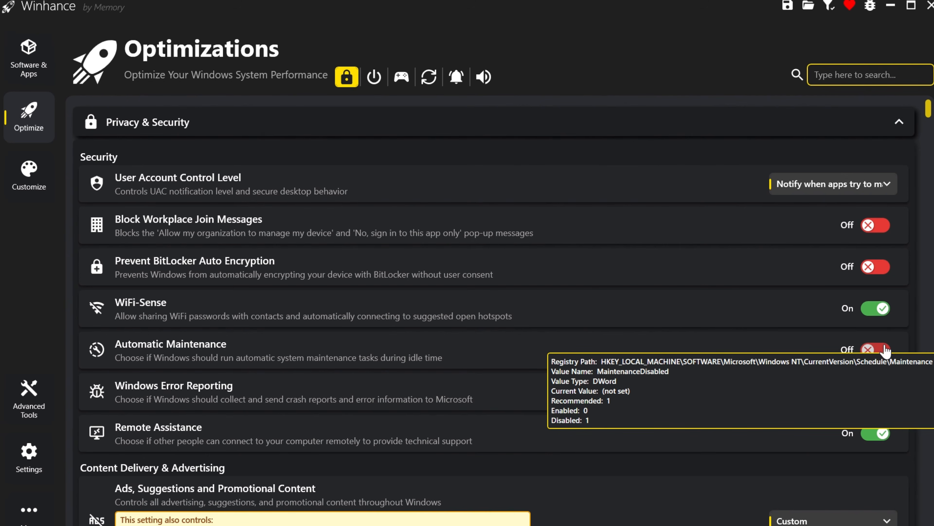
left_click_drag(930, 111, 929, 122)
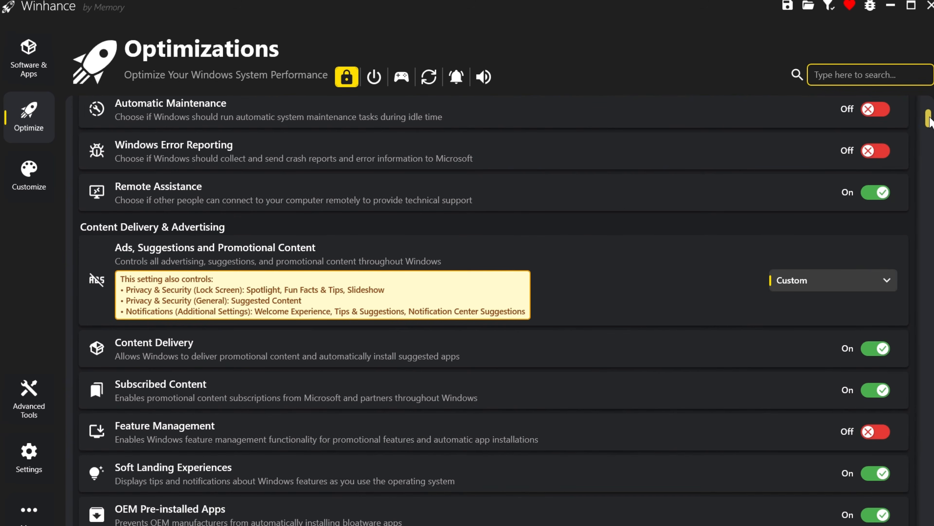
Search the Optimize settings for "telemetry" and set the Connected User Experiences and Telemetry Service to Manual (Recommended).
left_click(858, 76)
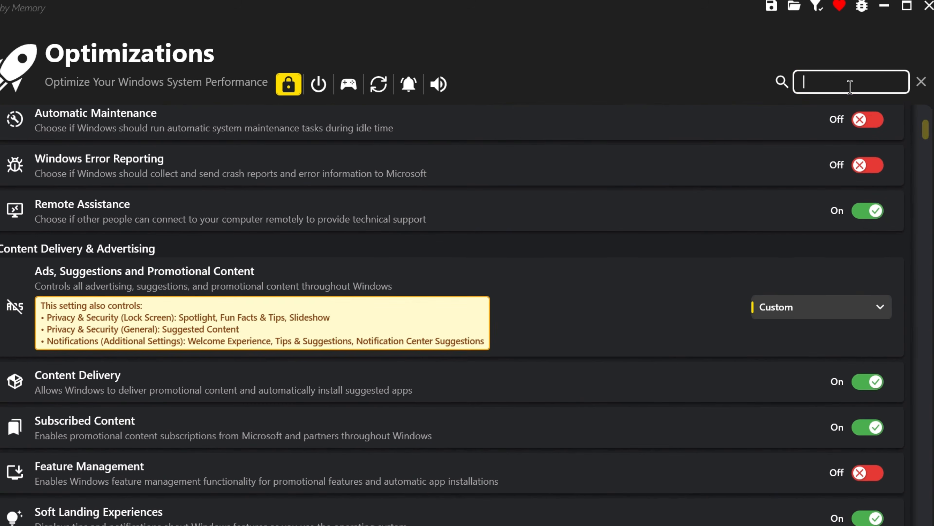
type("telemetry")
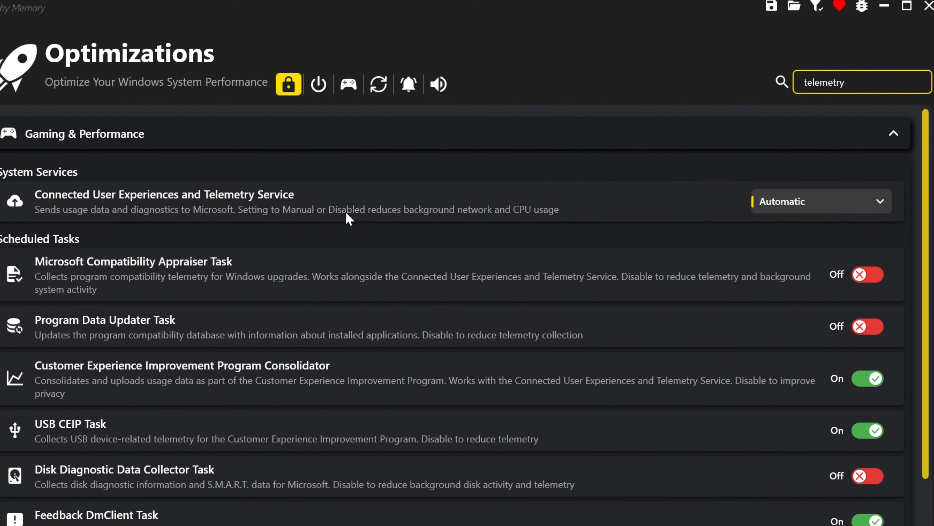
left_click(840, 210)
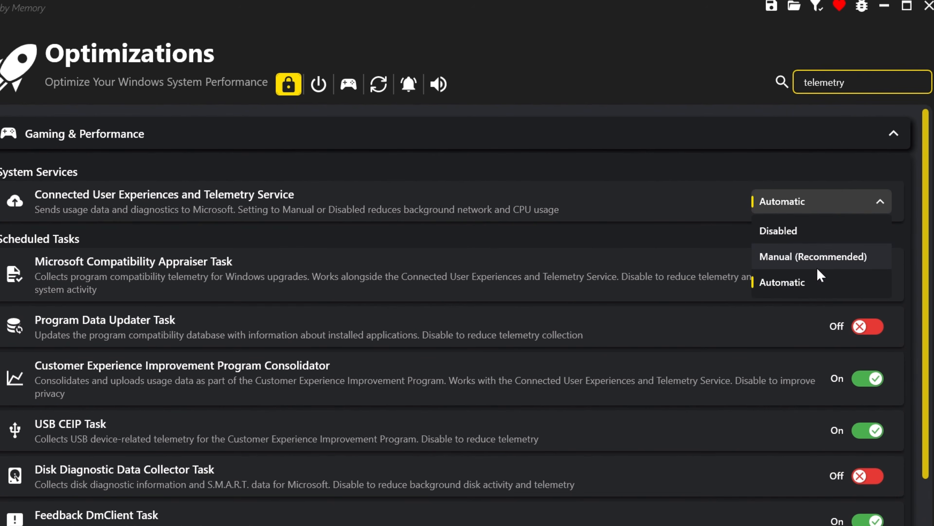
left_click(837, 263)
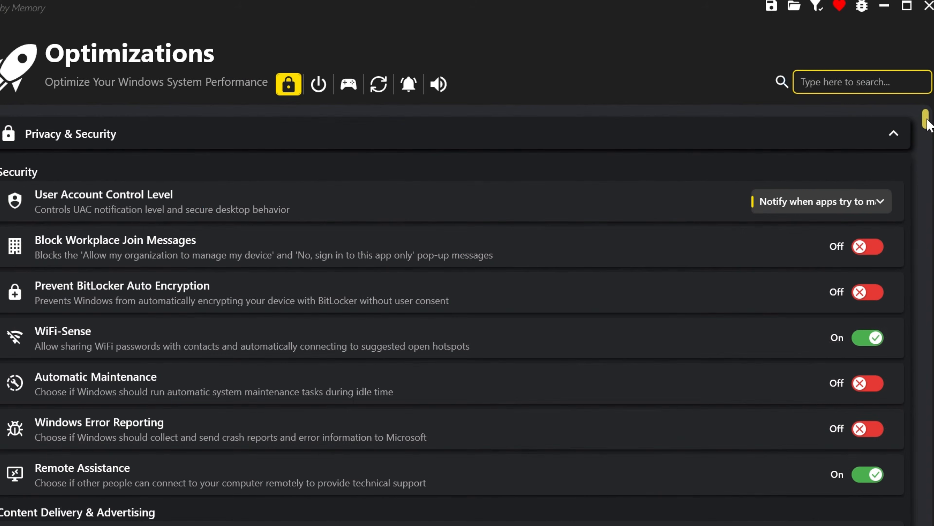
Search the optimizations for "Let app" and turn off personalized ads that use the advertising ID.
left_click_drag(926, 122, 926, 175)
left_click(842, 84)
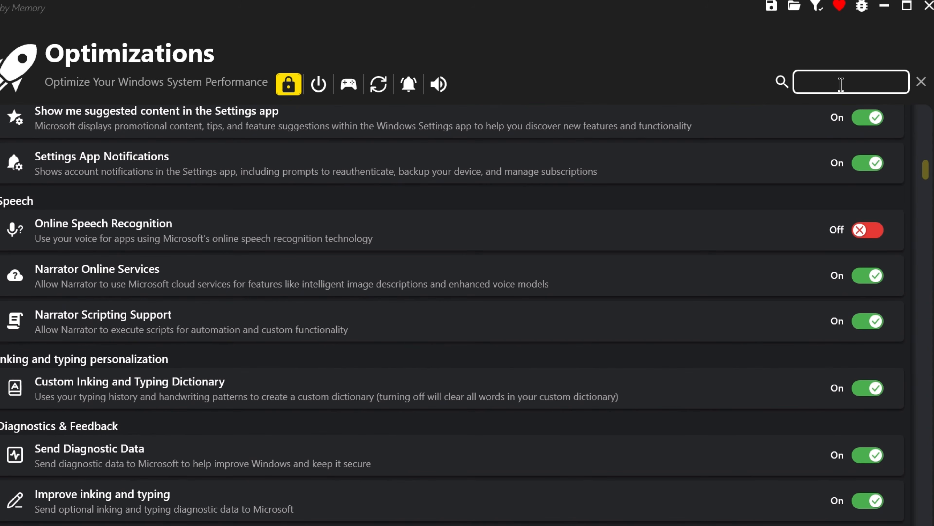
type("Let app")
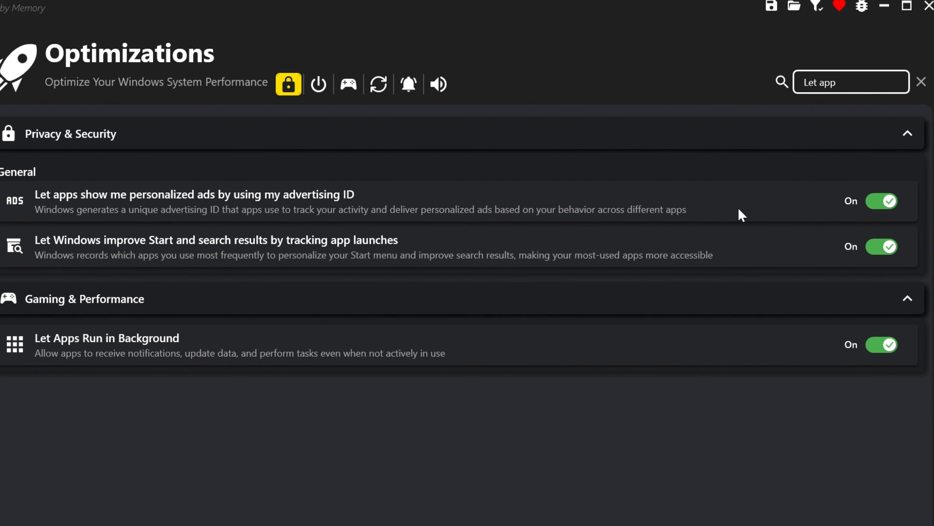
left_click(882, 215)
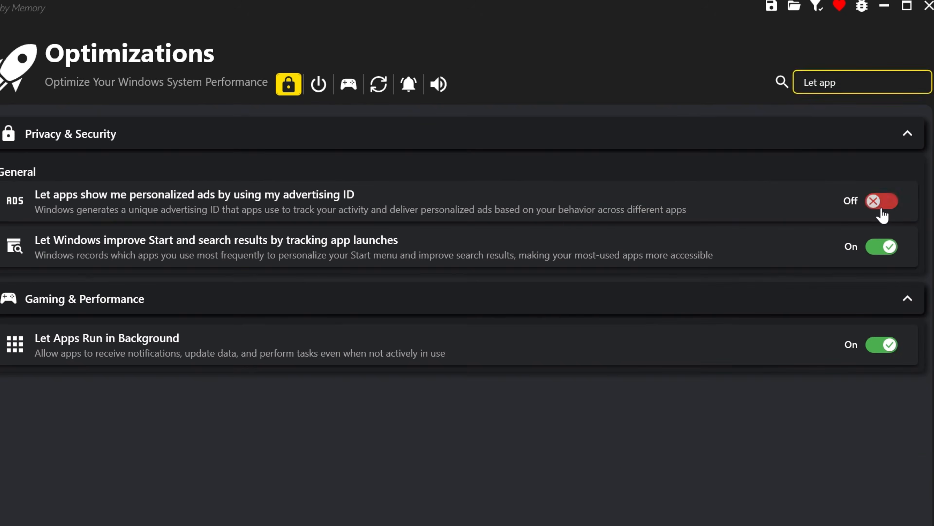
Replace the search with "Show me su" and turn off Show me suggested content in the Settings app.
double_click(857, 89)
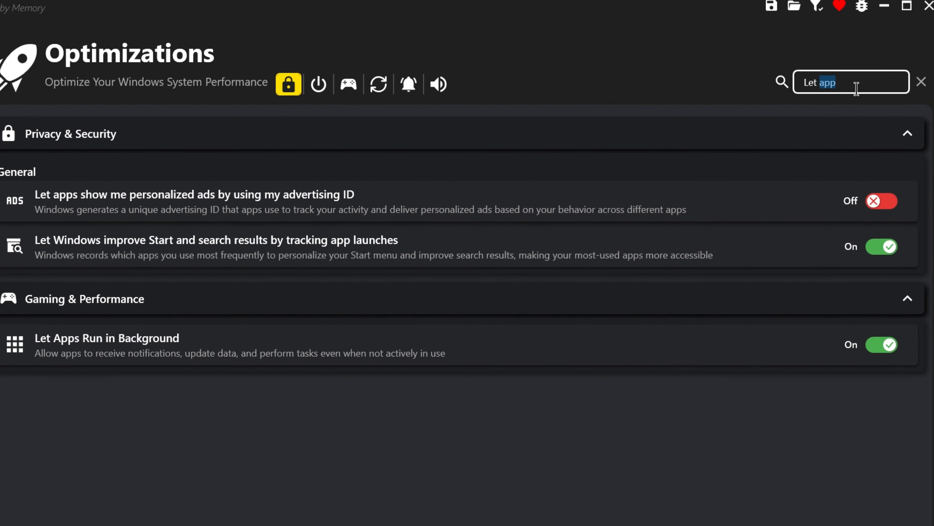
key("ctrl+a")
key("BackSpace")
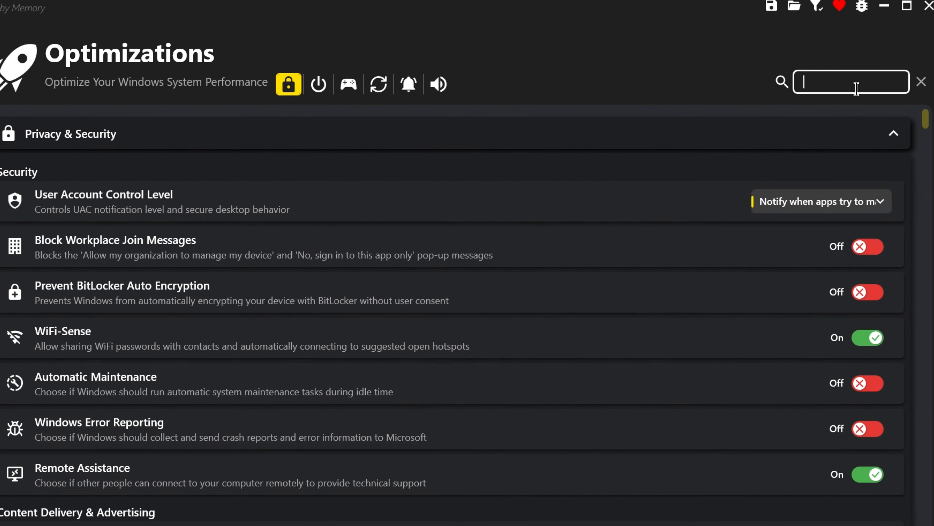
type("Show me su")
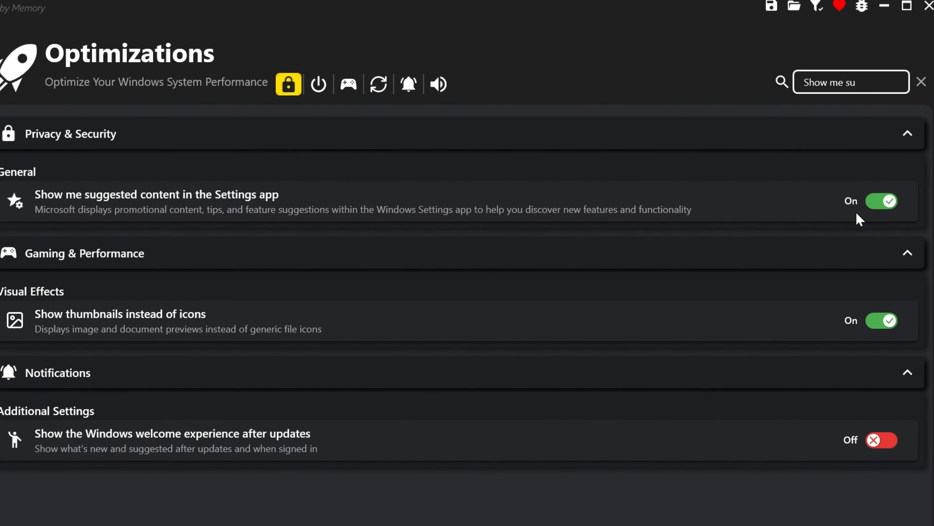
left_click(882, 202)
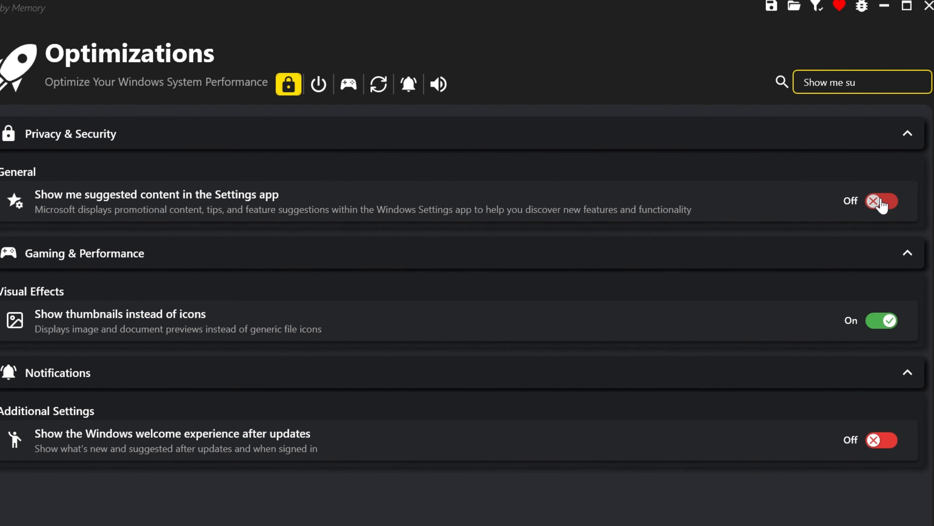
Search for "Suggest wa" and turn off Suggest ways to get the most out of Windows and finish setting up this device.
type("Sugge")
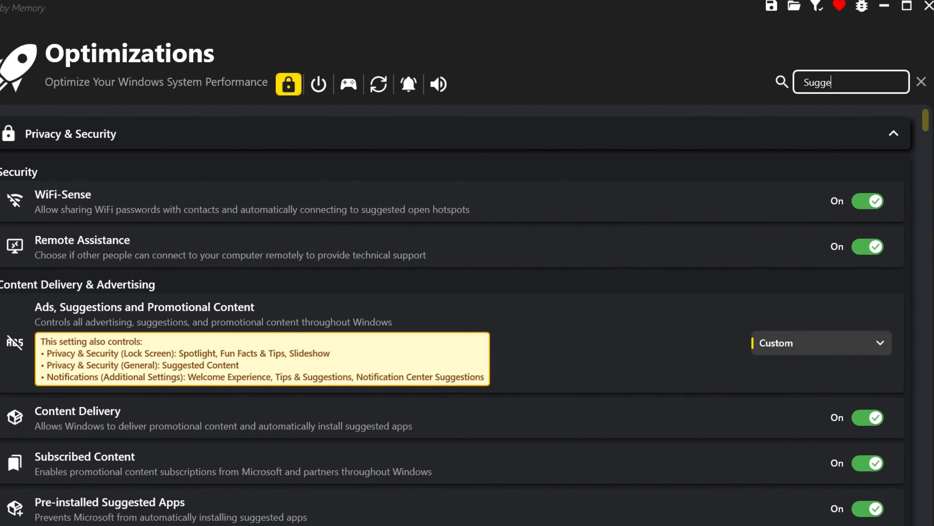
type("st wa")
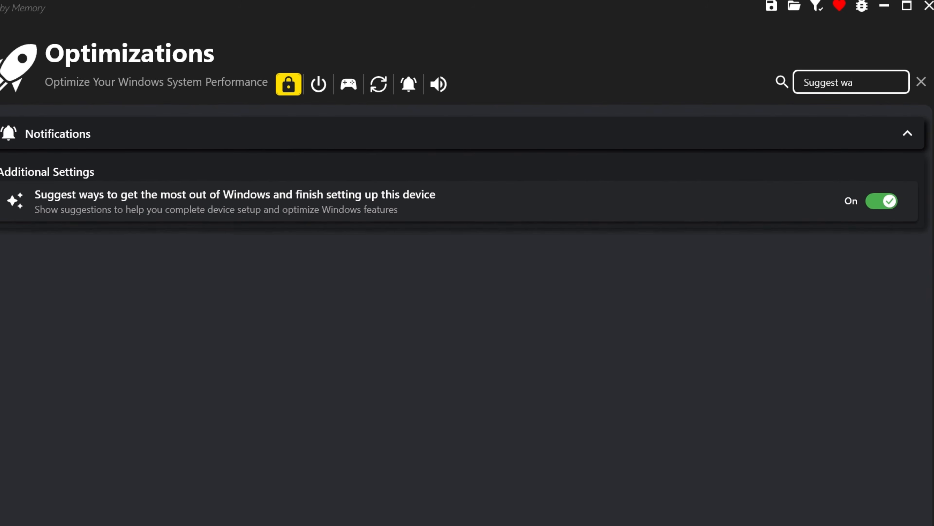
left_click(887, 202)
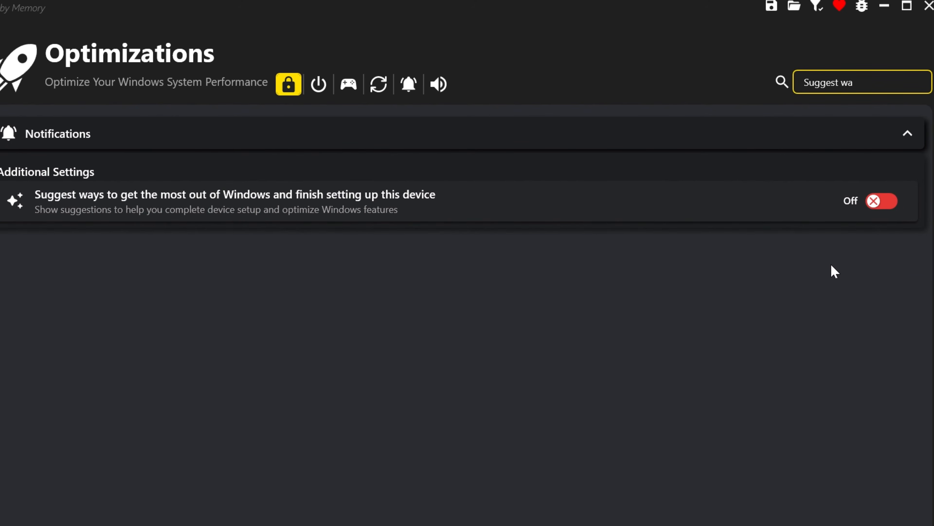
Replace the search with "Get tips" and turn off Get tips and suggestions when using Windows.
left_click_drag(865, 82, 719, 77)
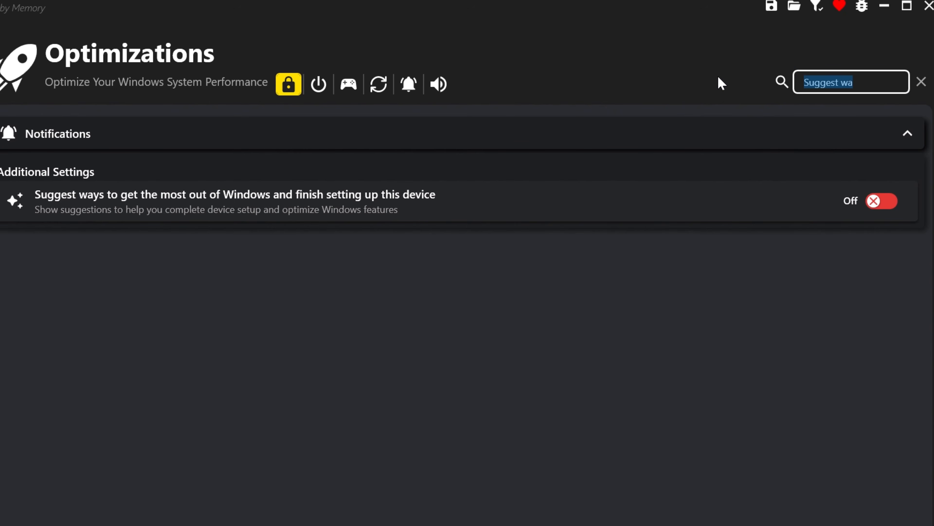
type("G")
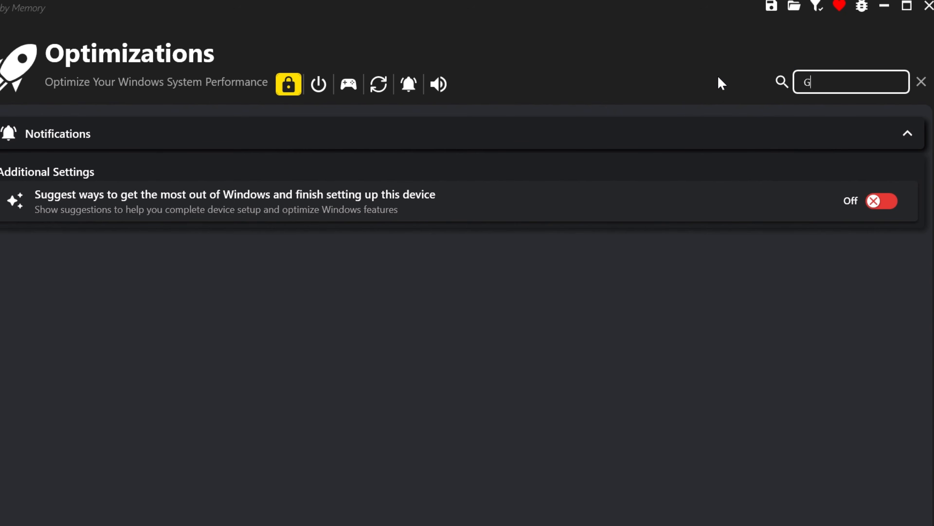
type("et tips")
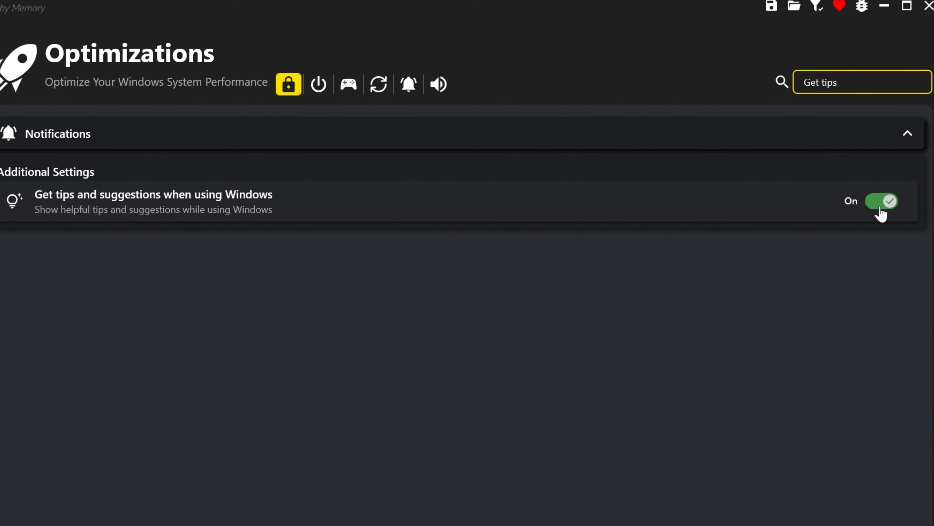
left_click(881, 213)
Search for "Show sugges" and turn off Show suggestions in Notification Center.
left_click_drag(854, 83, 770, 100)
type("Show sugges")
scroll(688, 501, "down", 2)
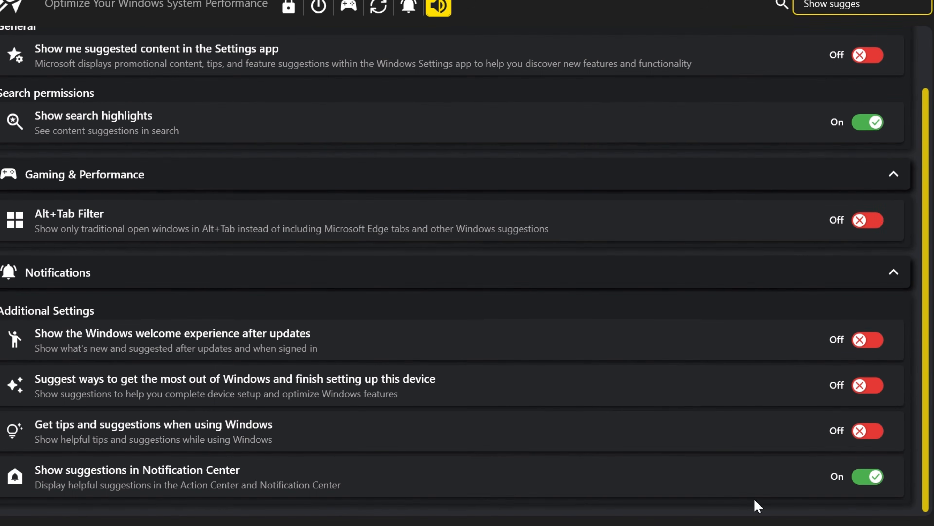
left_click(873, 479)
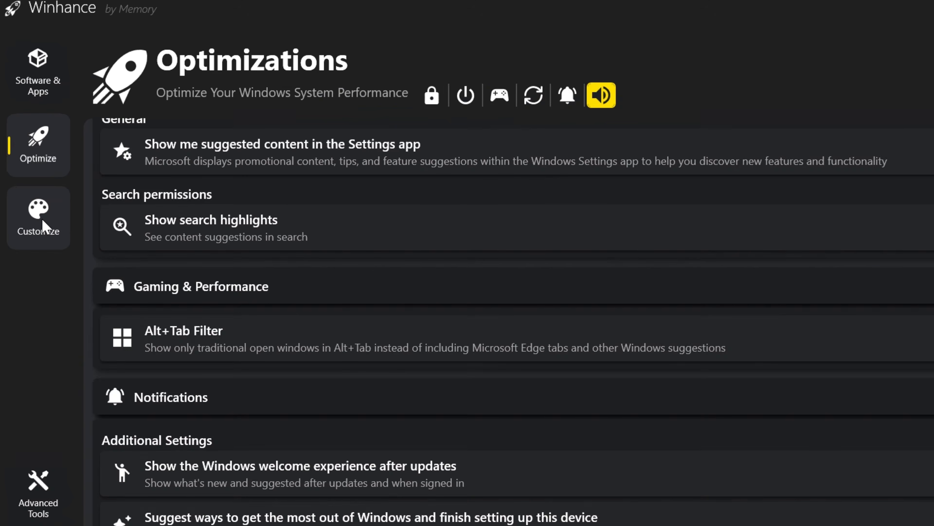
In the Customize settings, set Open File Explorer to as This PC and open File Explorer to check its start location.
left_click(41, 223)
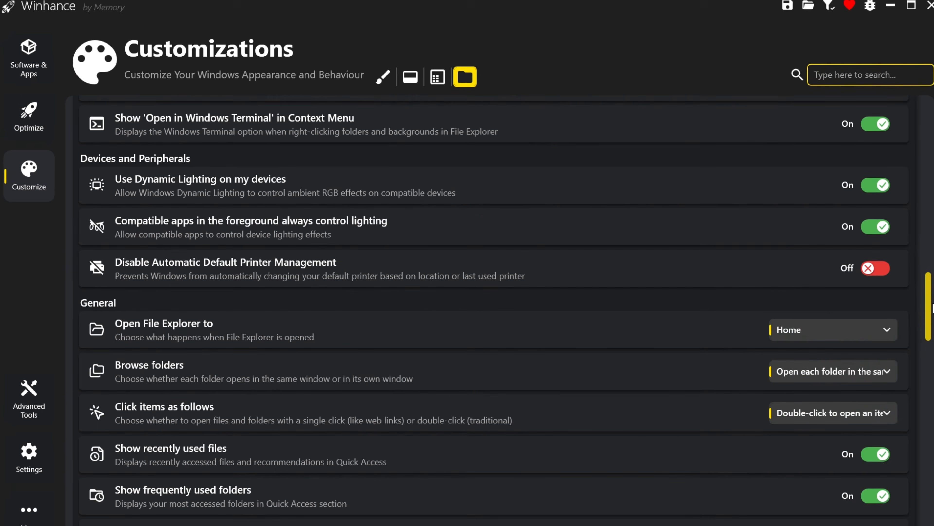
key("super+e")
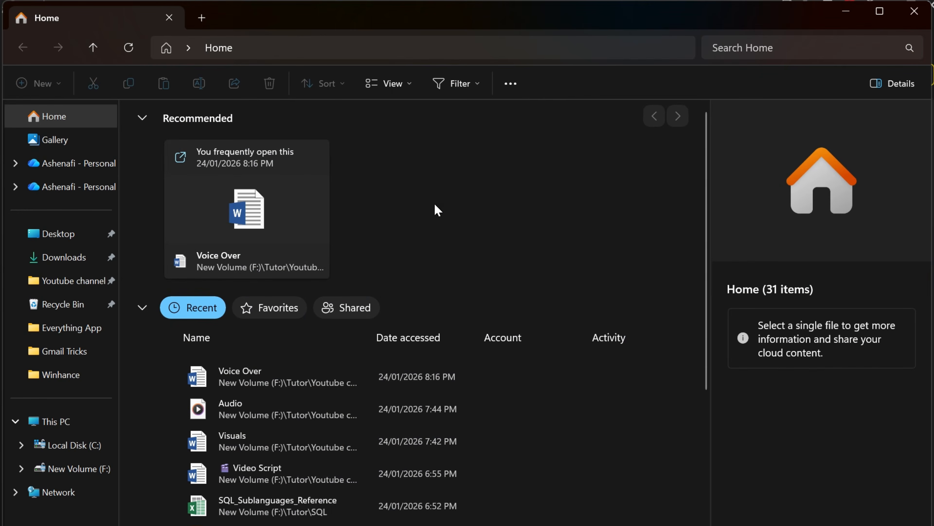
left_click(60, 427)
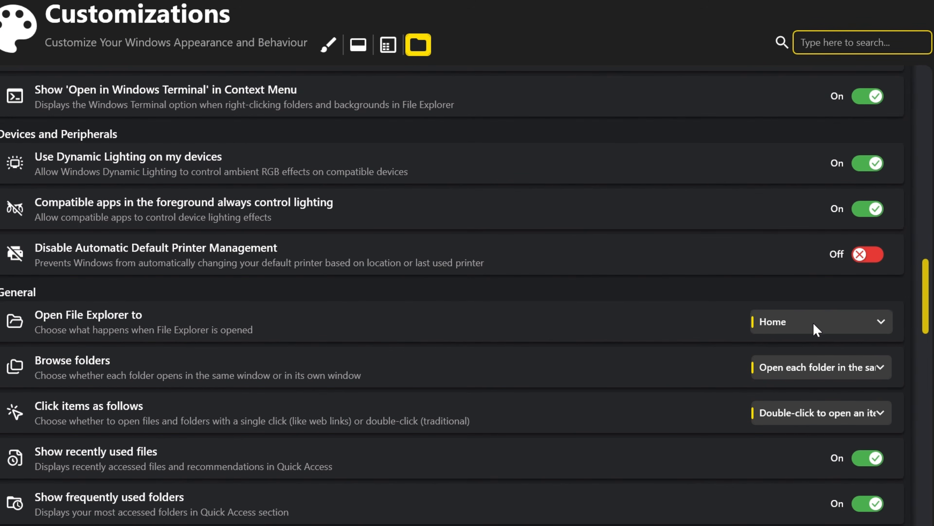
left_click(830, 322)
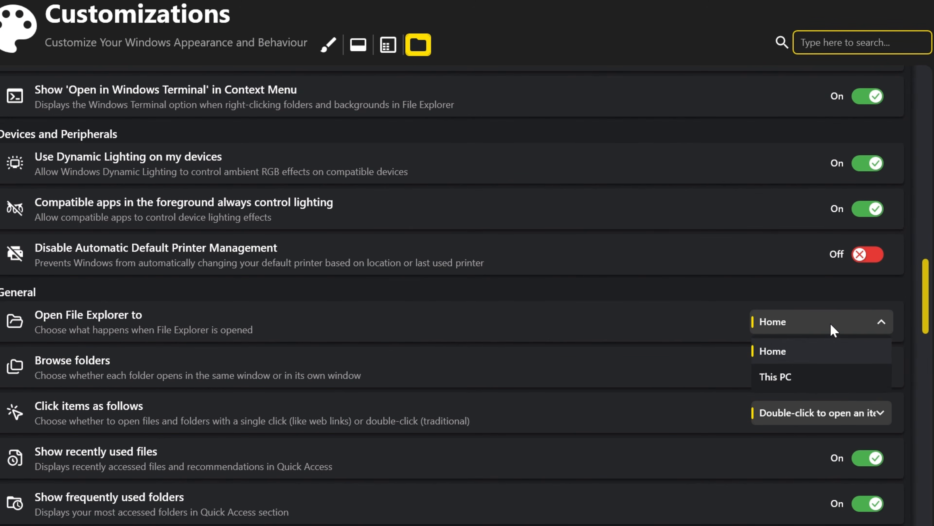
left_click(805, 381)
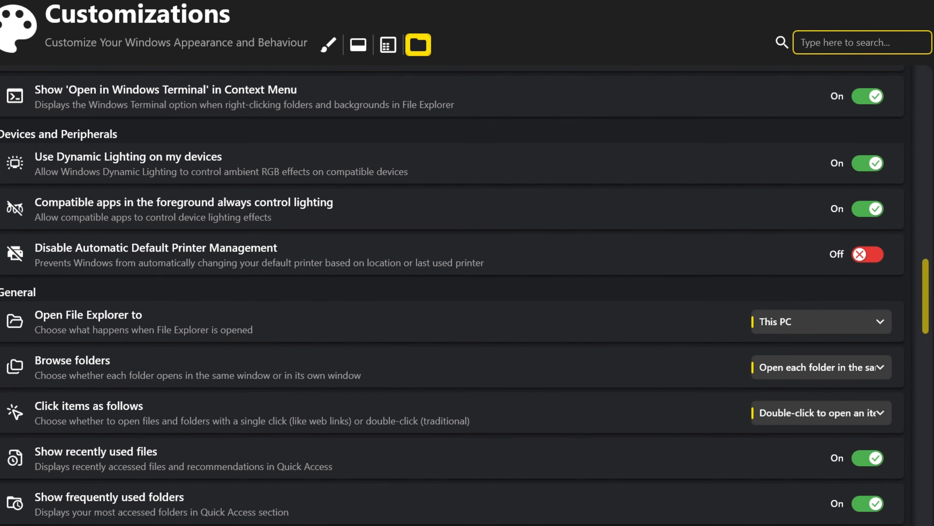
key("super+e")
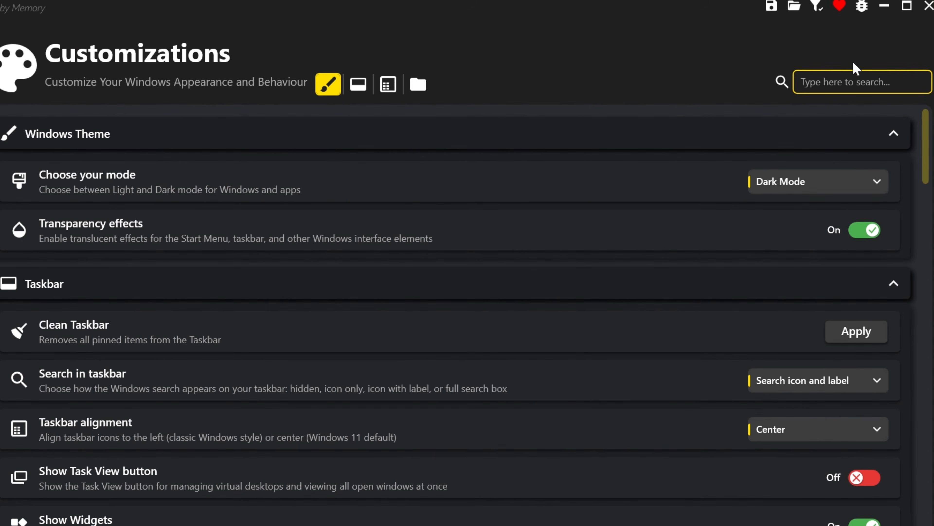
Search the customizations for "classic" and turn on Use Classic Context Menu.
left_click(857, 82)
type("classic")
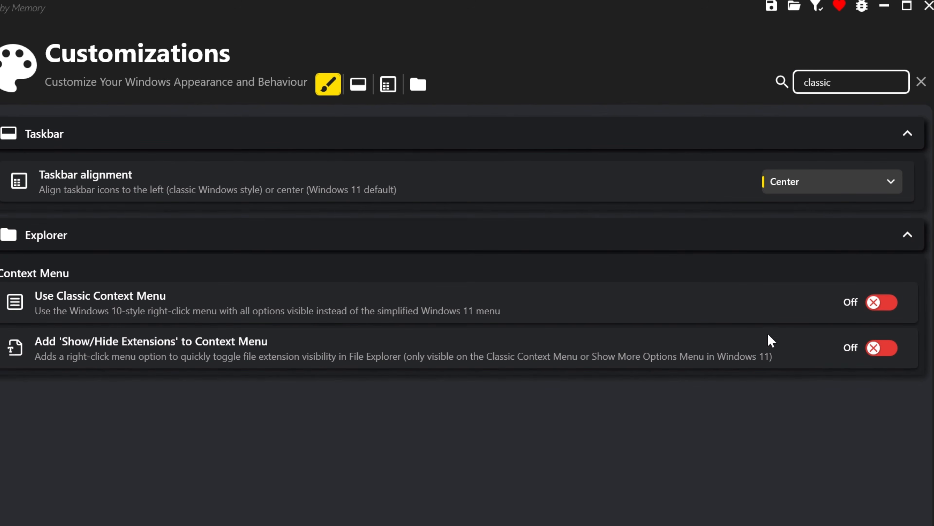
left_click(891, 303)
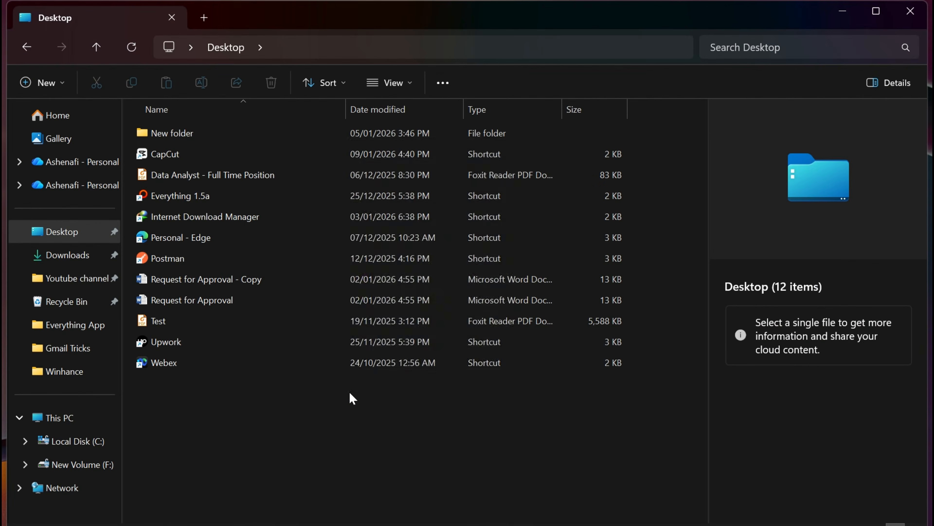
In File Explorer, check the context menus of the Desktop folder's empty area and the Everything 1.5a shortcut.
right_click(351, 397)
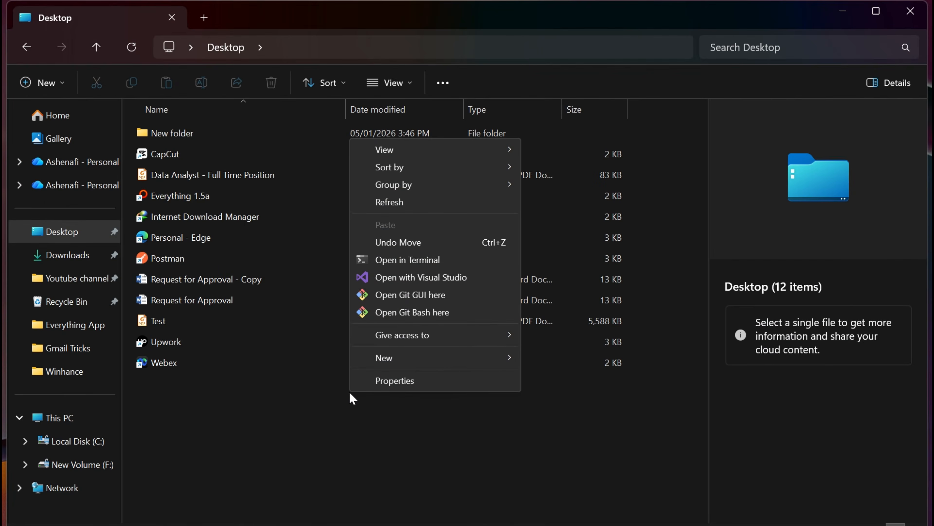
left_click(350, 396)
right_click(235, 197)
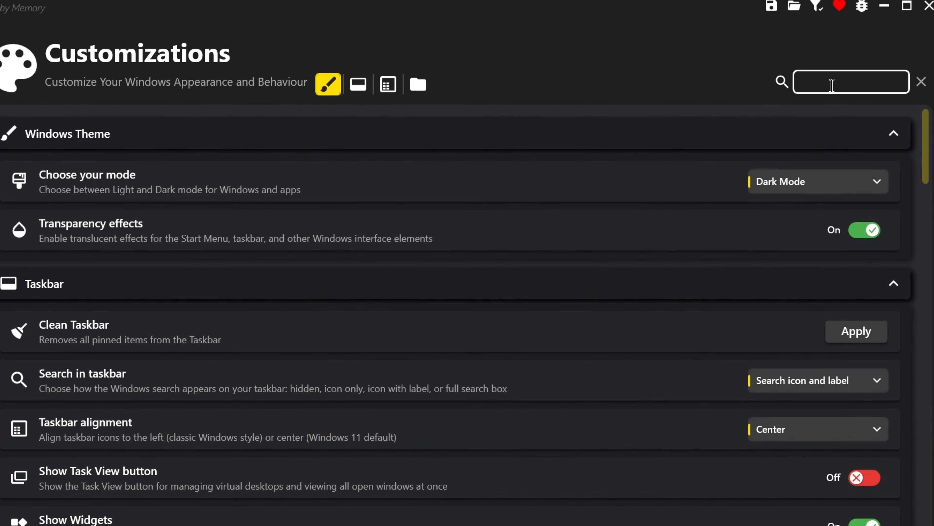
Search the customizations for "disab", turn on Disable Bing search results, and test it with a Windows search for "oracle".
type("disab")
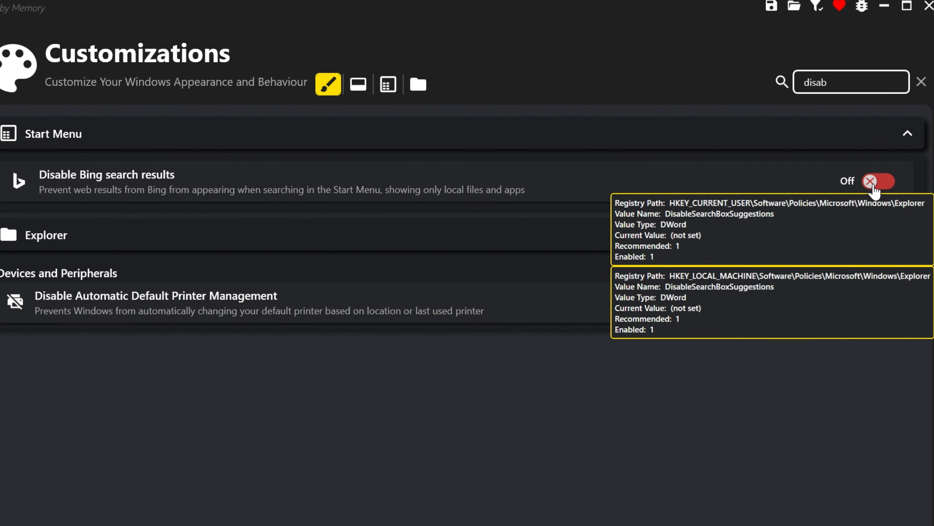
left_click(875, 189)
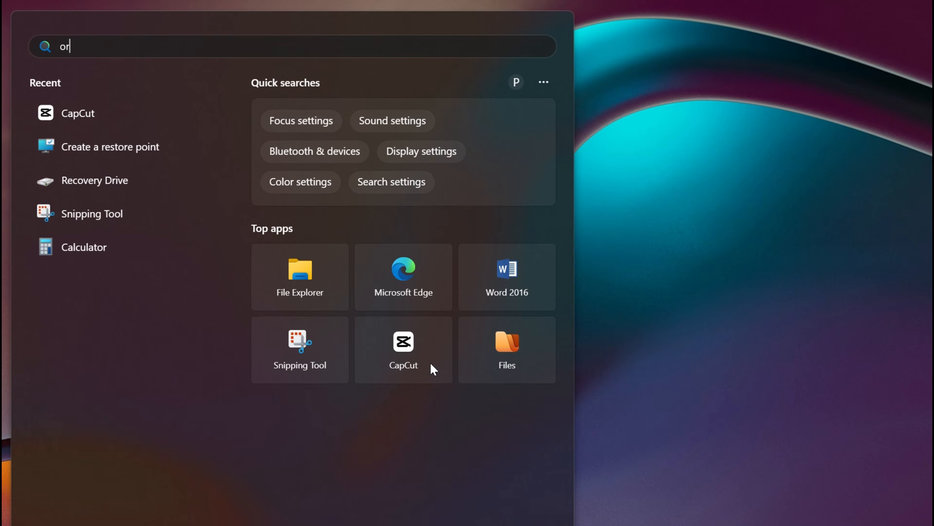
type("acle")
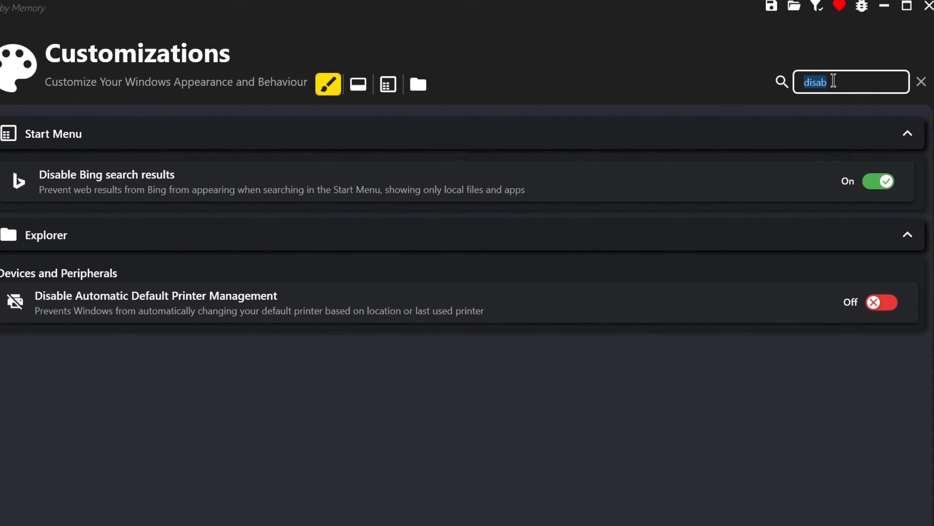
Search the customizations for "clean" and apply Clean Taskbar together with the recommended Taskbar settings.
type("clean")
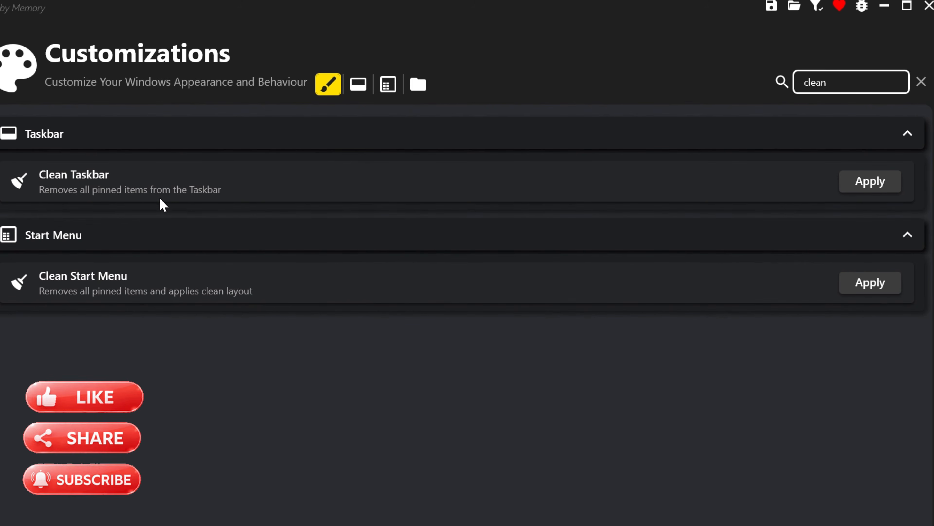
left_click(877, 181)
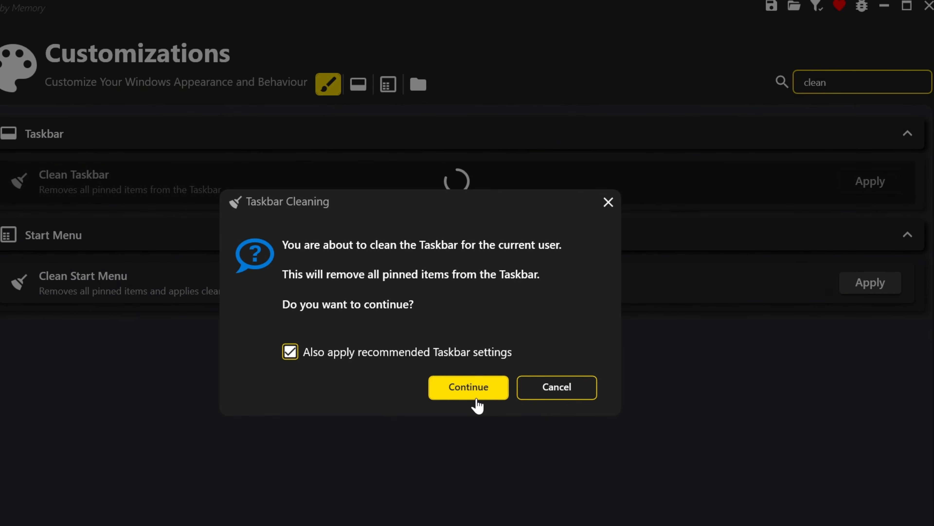
left_click(478, 398)
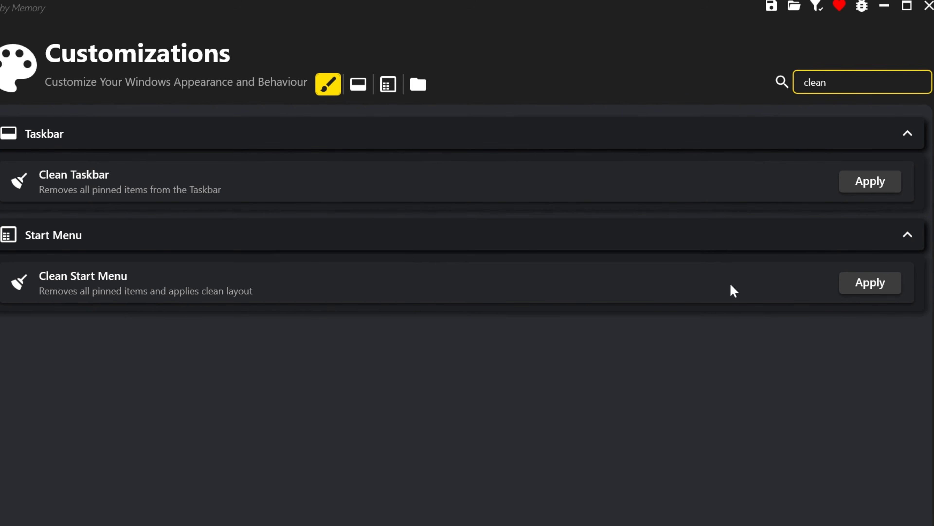
Apply Clean Start Menu and open the Start menu's full app list to check the layout.
left_click(879, 288)
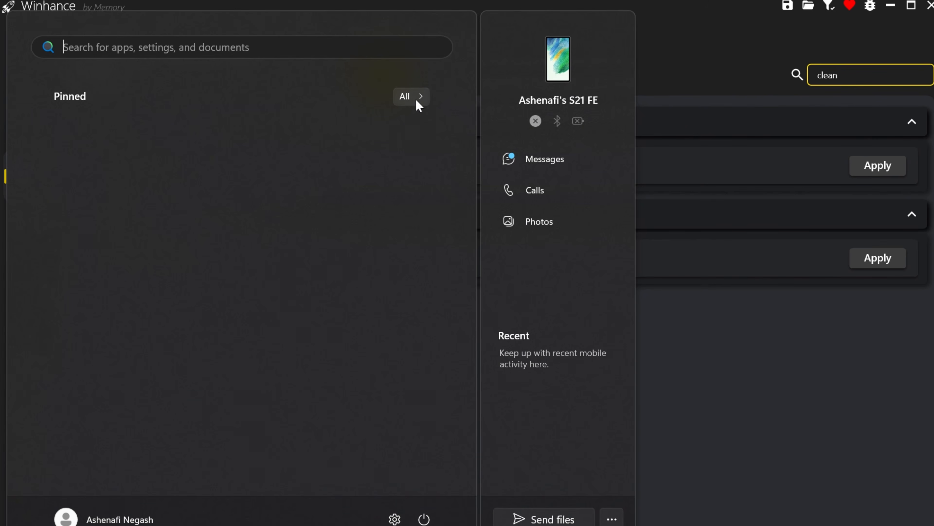
left_click(408, 96)
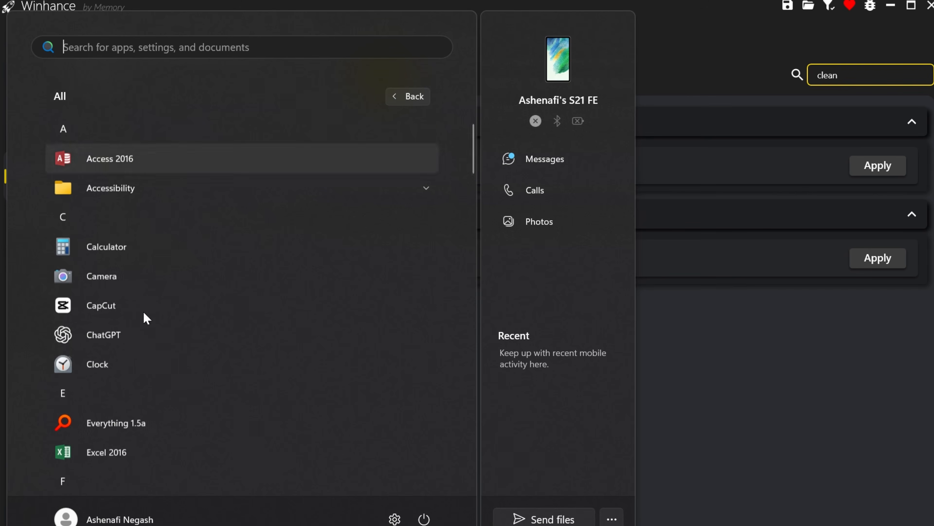